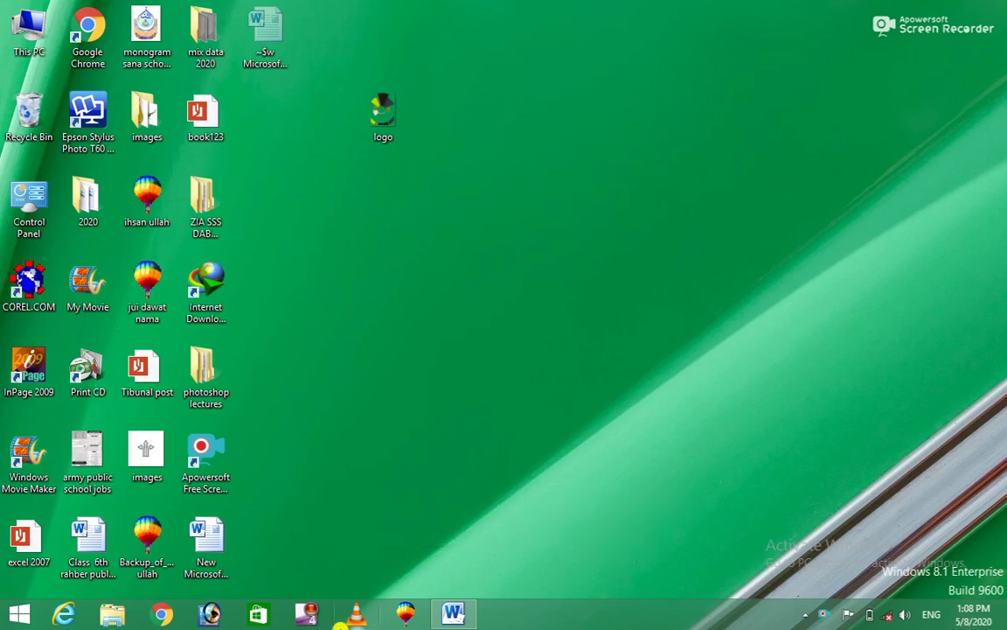
Restore the Word document with its Contents table from the taskbar.
{"action": "left_click", "coordinate": [452, 615]}
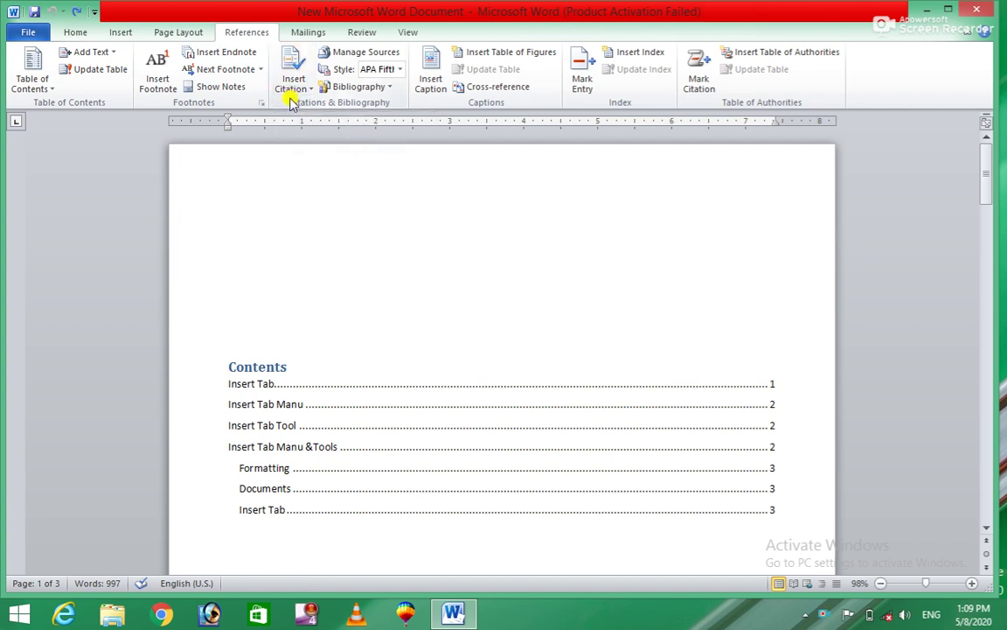
Scroll down and place the cursor at the end of the Insert¹ Tab heading.
{"action": "mouse_move", "coordinate": [985, 172]}
{"action": "left_mouse_down"}
{"action": "mouse_move", "coordinate": [991, 254]}
{"action": "mouse_move", "coordinate": [991, 225]}
{"action": "left_mouse_up"}
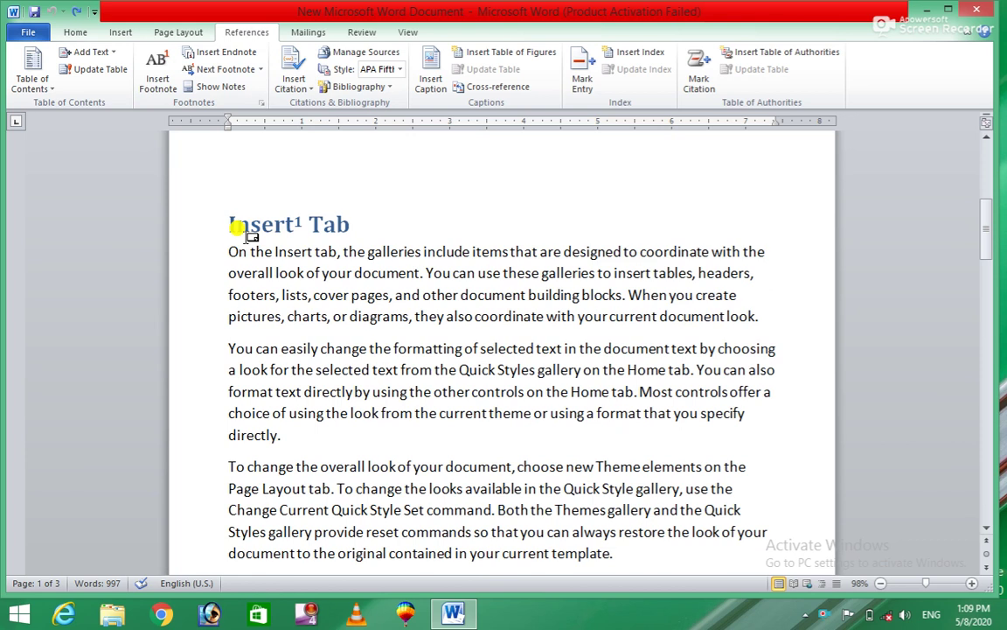
{"action": "left_click", "coordinate": [355, 225]}
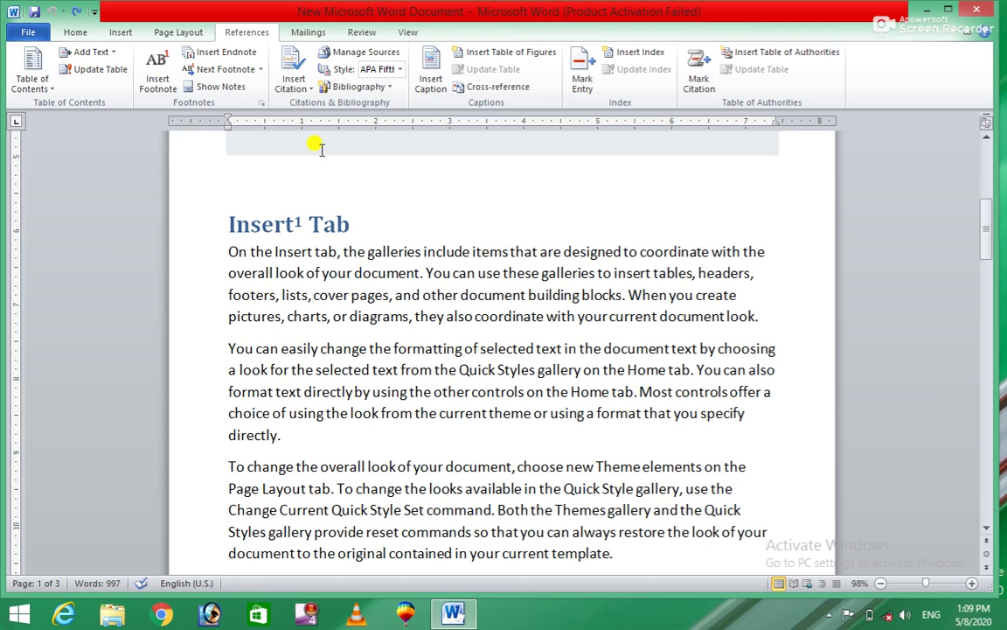
{"action": "left_click", "coordinate": [304, 89]}
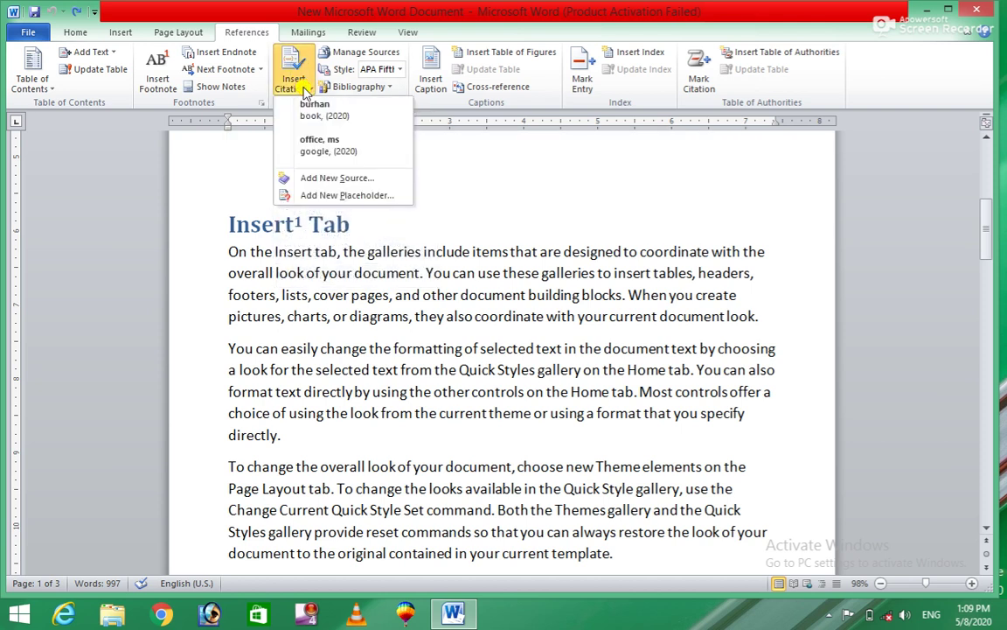
Start adding a new source from the Insert Citation list.
{"action": "right_click", "coordinate": [320, 107]}
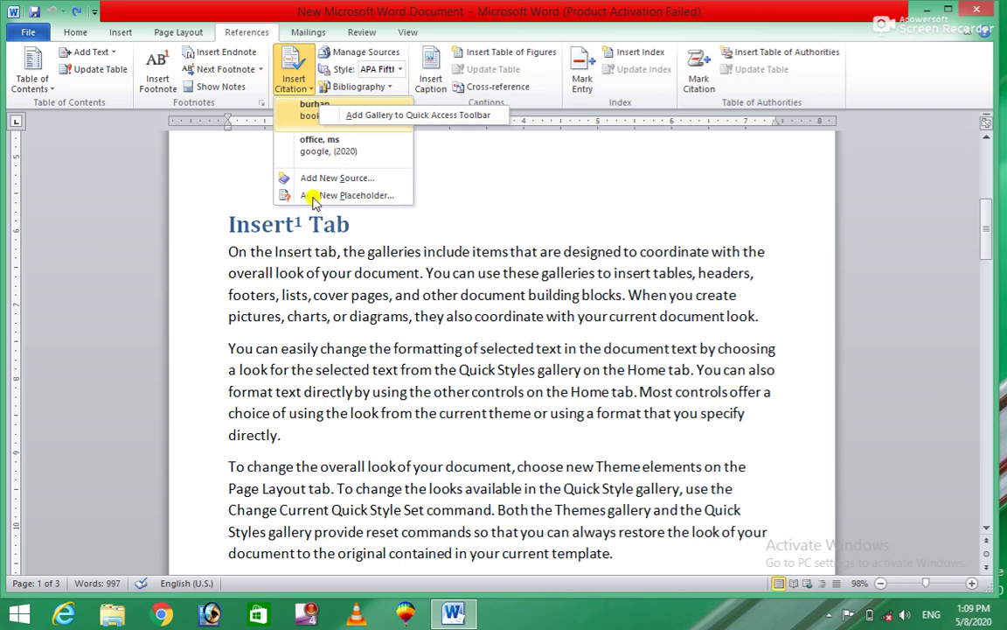
{"action": "left_click", "coordinate": [489, 151]}
{"action": "left_click", "coordinate": [296, 83]}
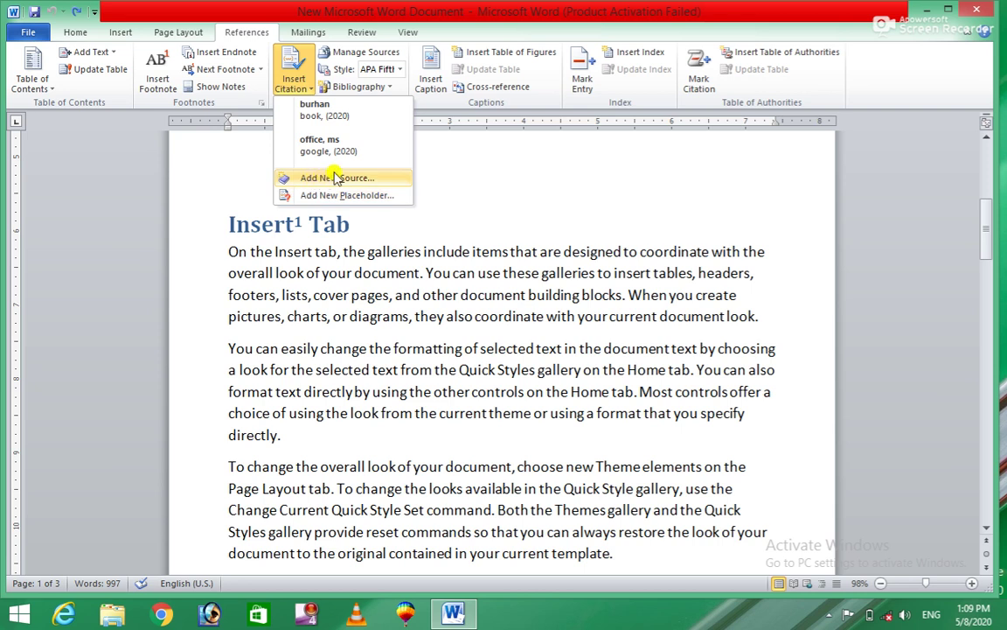
{"action": "left_click", "coordinate": [381, 180]}
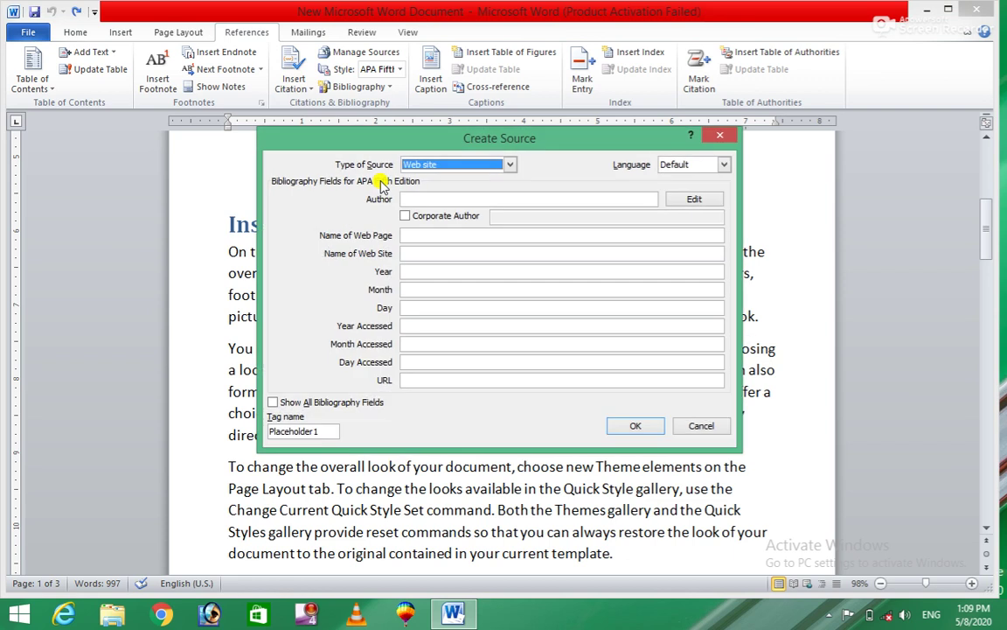
{"action": "left_click_drag", "start_coordinate": [497, 138], "coordinate": [688, 125]}
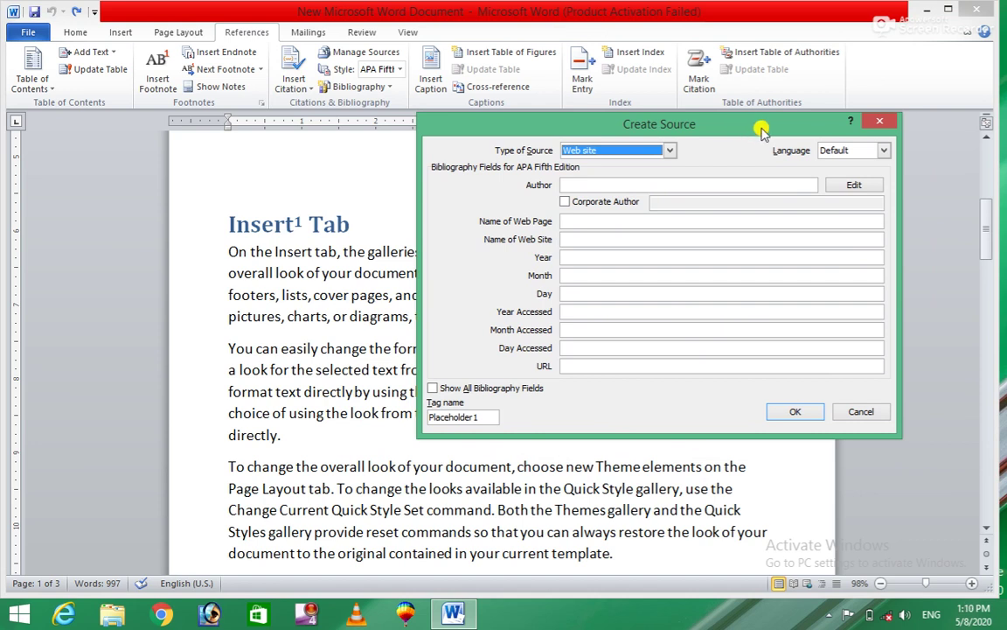
{"action": "mouse_move", "coordinate": [733, 125]}
{"action": "left_mouse_down"}
{"action": "mouse_move", "coordinate": [758, 103]}
{"action": "mouse_move", "coordinate": [703, 100]}
{"action": "left_mouse_up"}
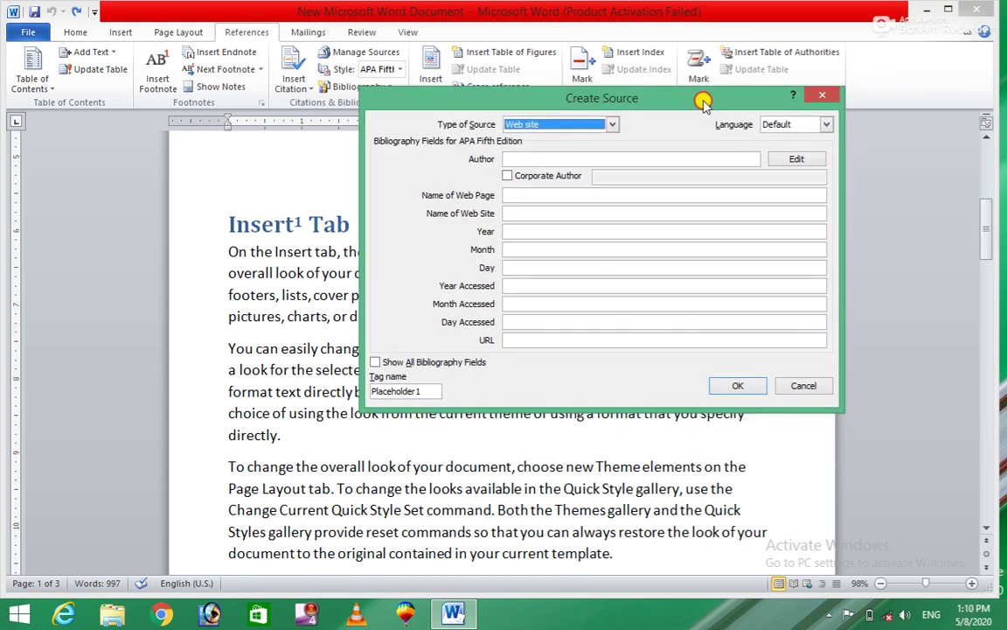
{"action": "left_click", "coordinate": [607, 124]}
{"action": "left_click", "coordinate": [612, 139]}
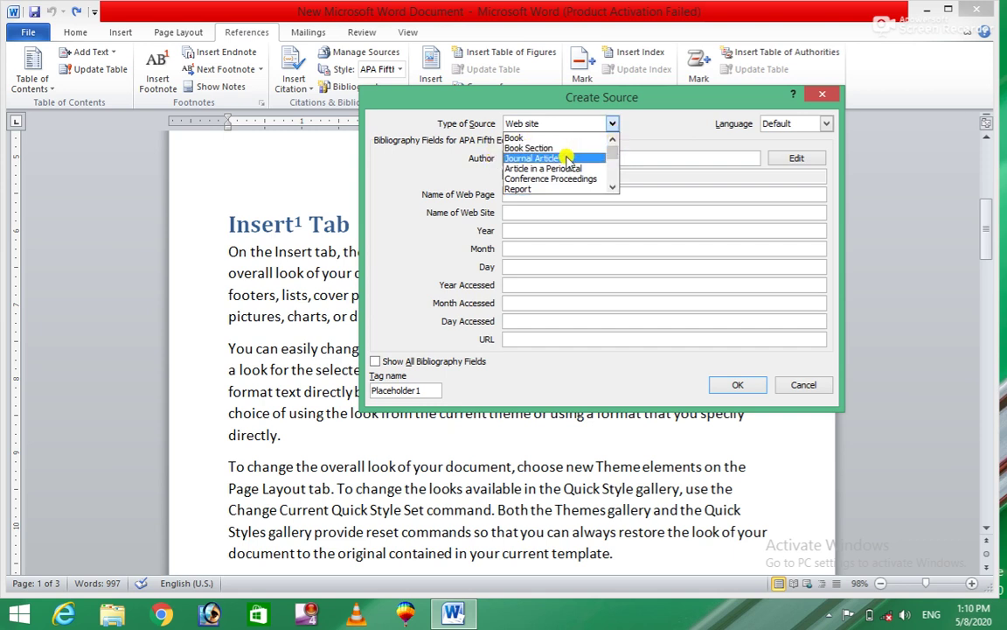
{"action": "left_click", "coordinate": [612, 187]}
{"action": "left_click", "coordinate": [612, 187]}
{"action": "left_click", "coordinate": [612, 187]}
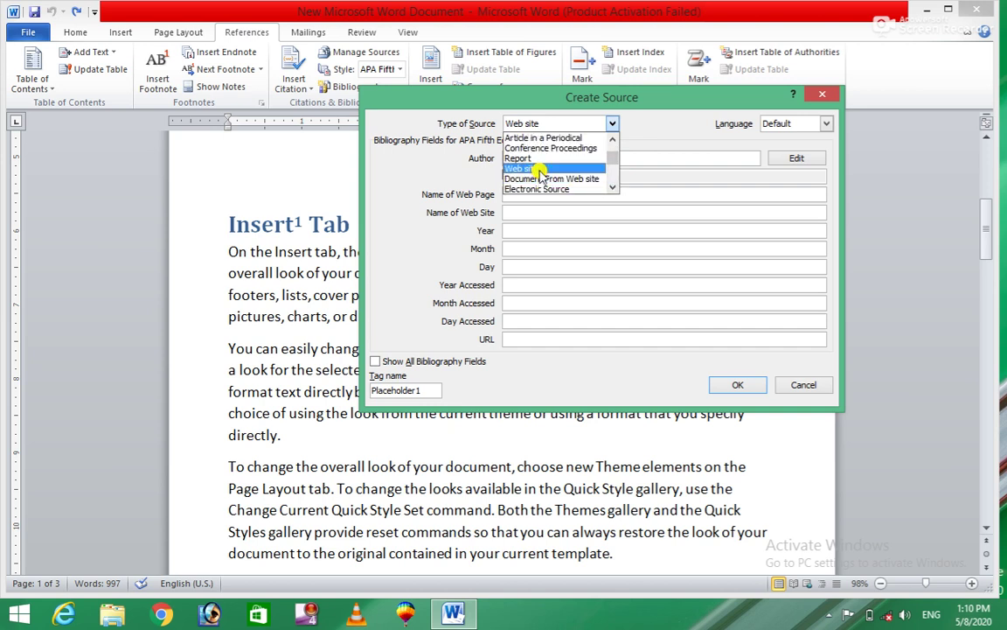
{"action": "left_click", "coordinate": [539, 170]}
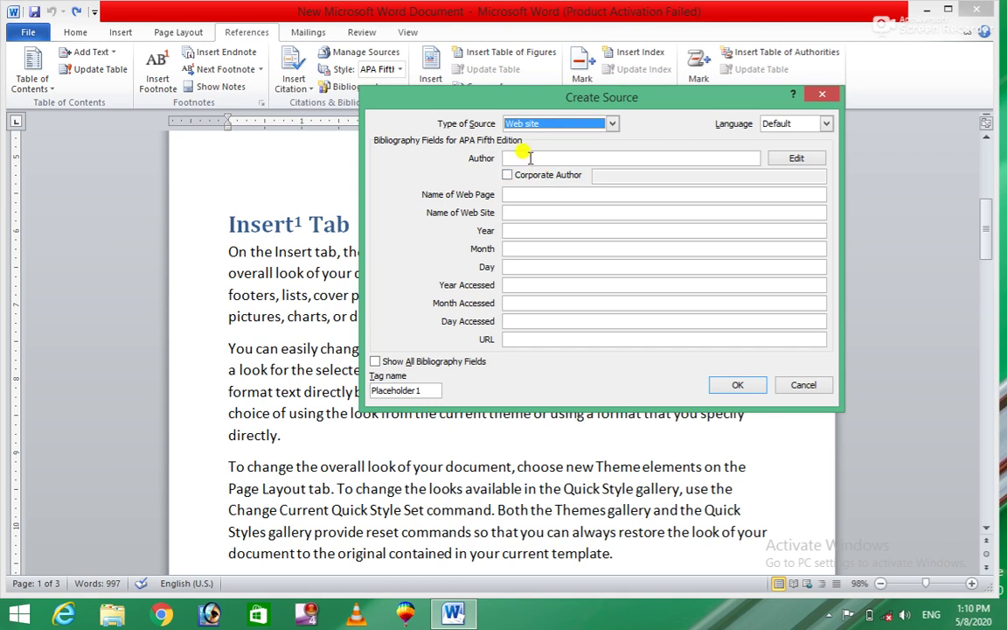
{"action": "left_click", "coordinate": [529, 157]}
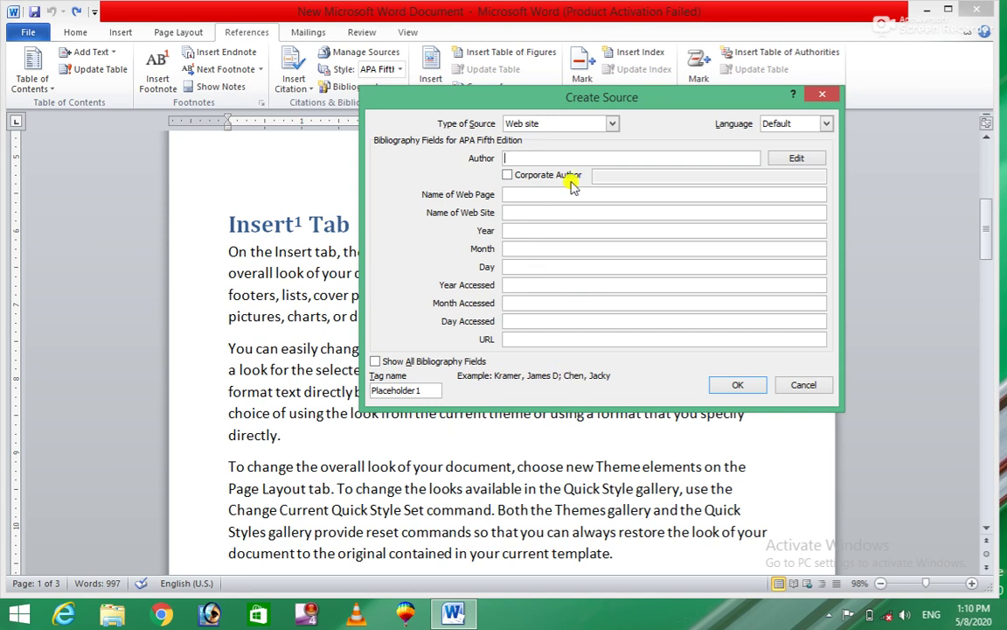
{"action": "type", "text": "Ms"}
{"action": "type", "text": " office"}
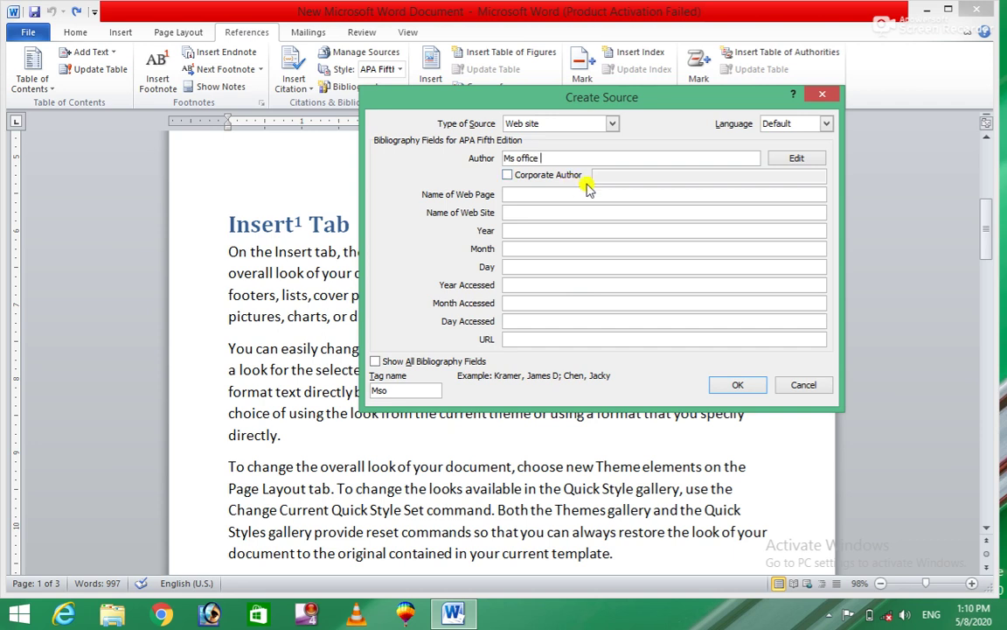
Fill in the Google web page, web site, year 2019 and URL, then insert the citation.
{"action": "left_click", "coordinate": [561, 196]}
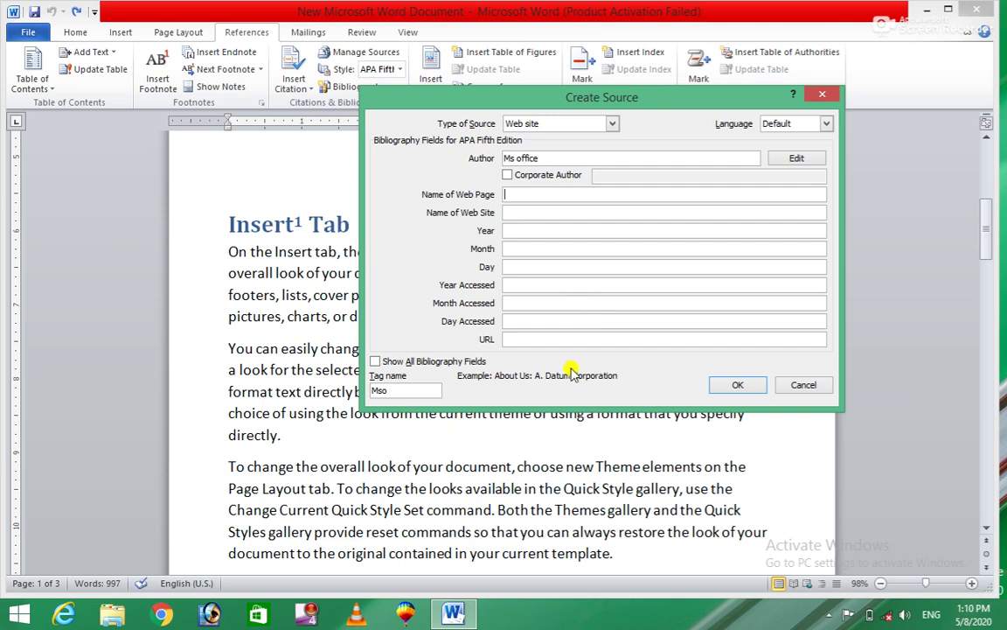
{"action": "type", "text": "google"}
{"action": "key", "text": "Tab"}
{"action": "type", "text": "goo"}
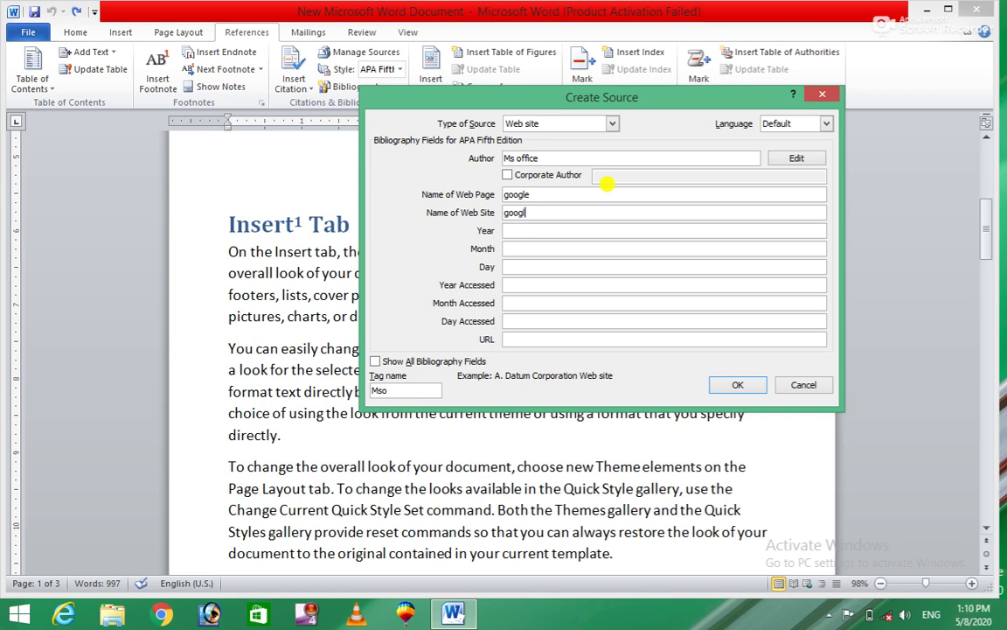
{"action": "key", "text": "Tab"}
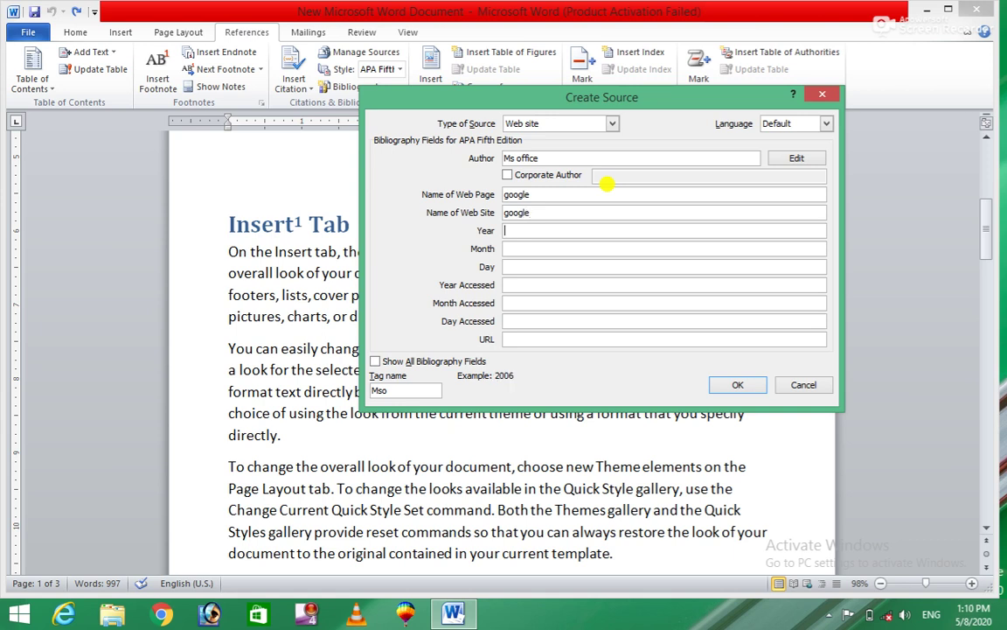
{"action": "type", "text": "2"}
{"action": "type", "text": "019"}
{"action": "key", "text": "Tab"}
{"action": "key", "text": "Tab"}
{"action": "key", "text": "Tab"}
{"action": "key", "text": "Tab"}
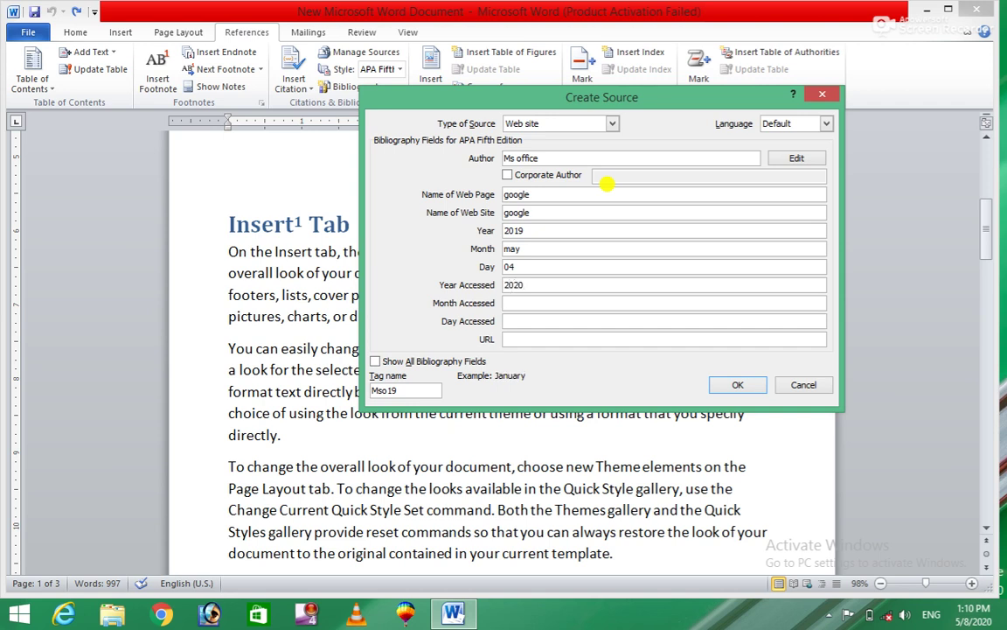
{"action": "type", "text": "may"}
{"action": "key", "text": "Tab"}
{"action": "key", "text": "Tab"}
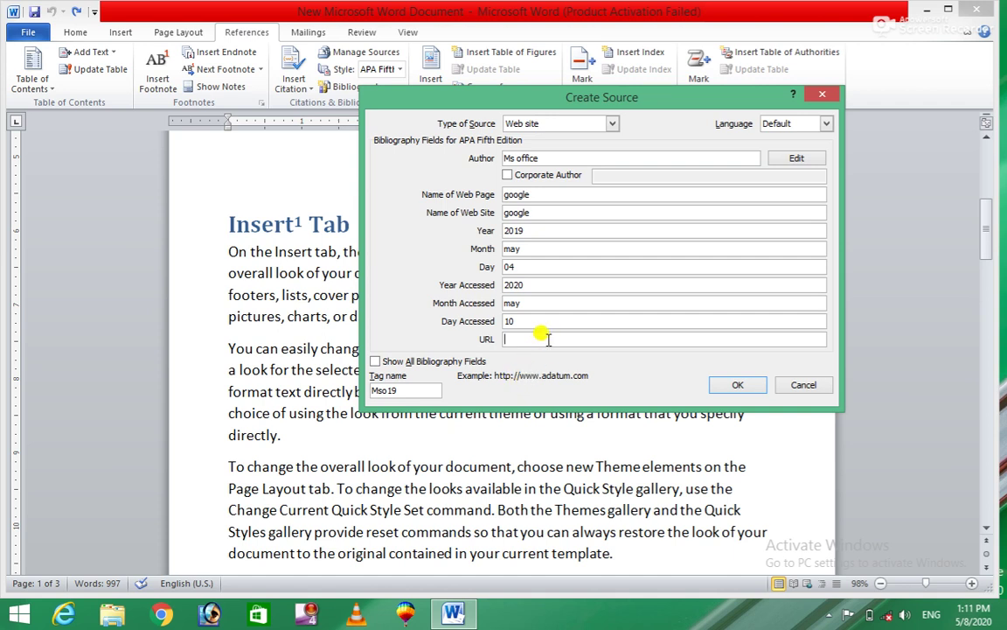
{"action": "type", "text": "http"}
{"action": "key", "text": "Return"}
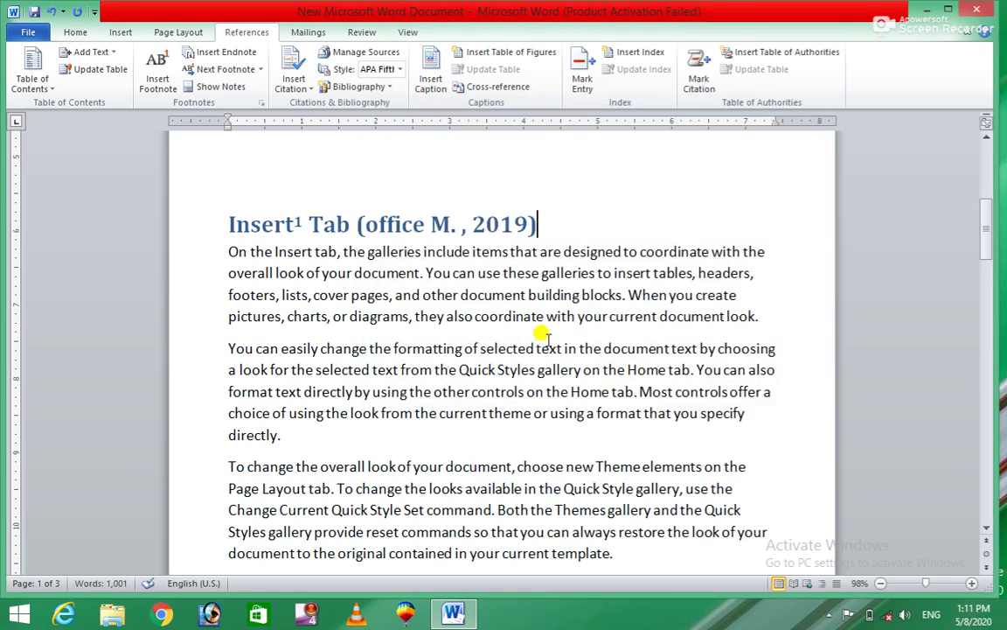
Undo the stray burhan citation and delete the duplicate, keeping one (office M. , 2019).
{"action": "left_click", "coordinate": [298, 83]}
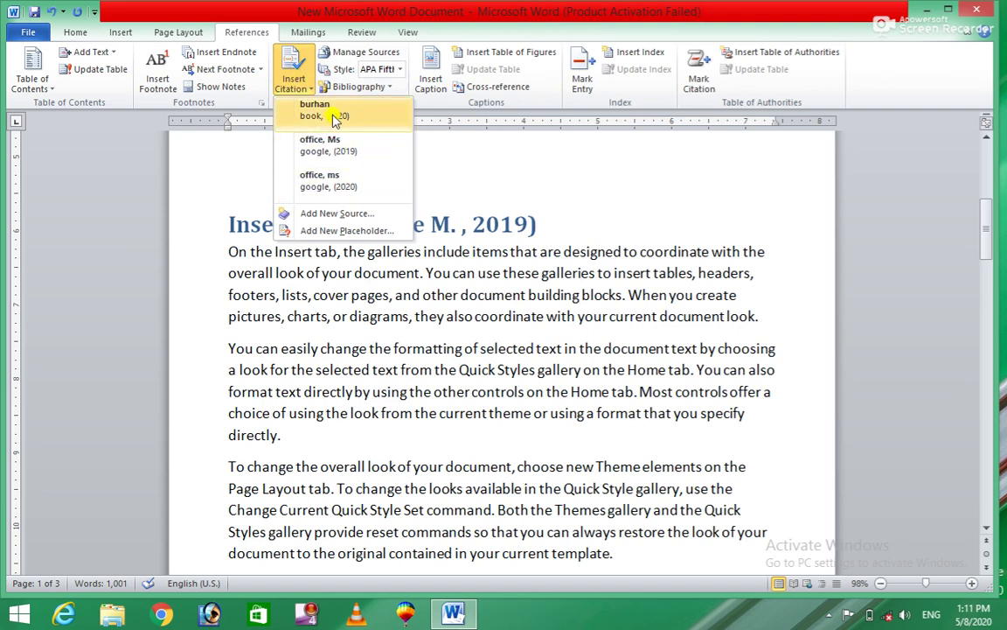
{"action": "left_click", "coordinate": [333, 117]}
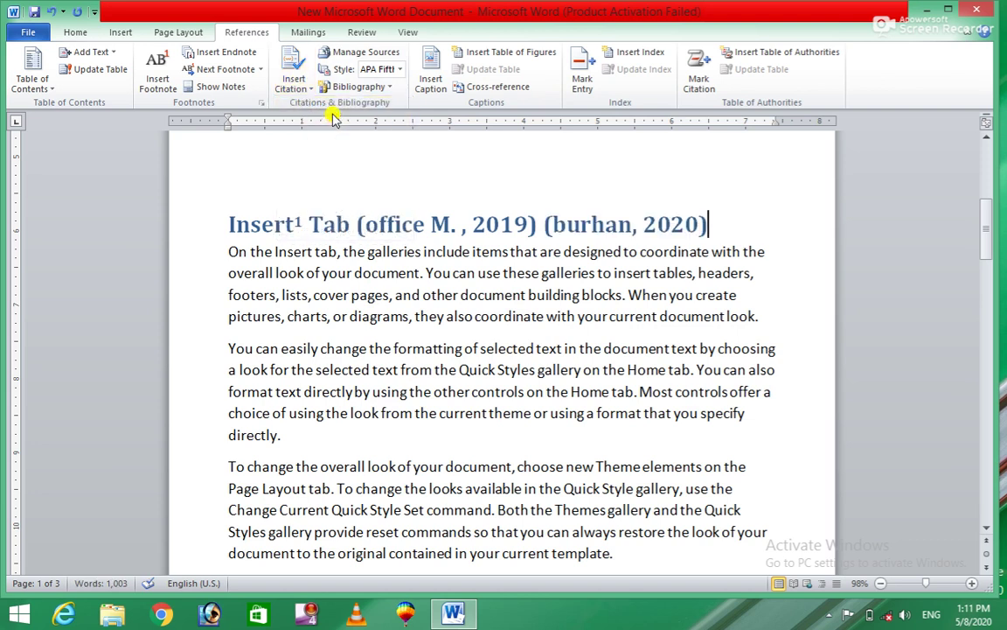
{"action": "key", "text": "ctrl+z"}
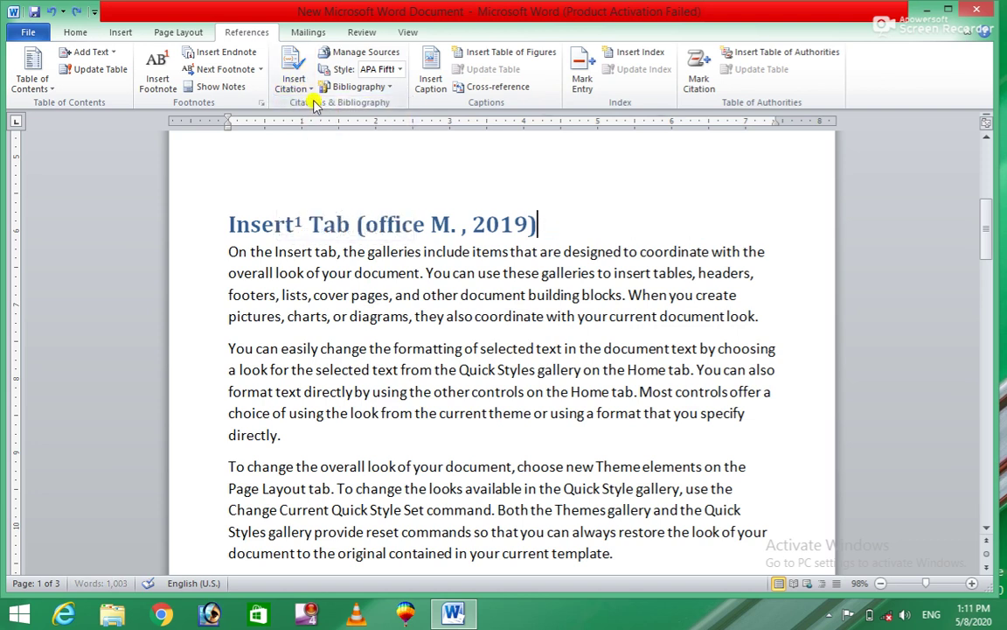
{"action": "left_click", "coordinate": [300, 83]}
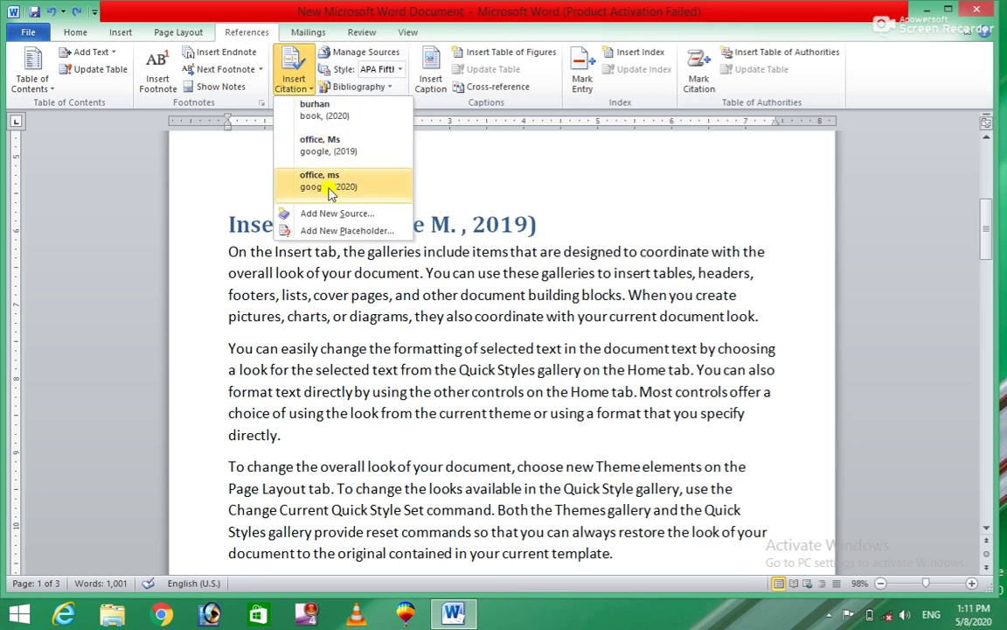
{"action": "left_click", "coordinate": [337, 154]}
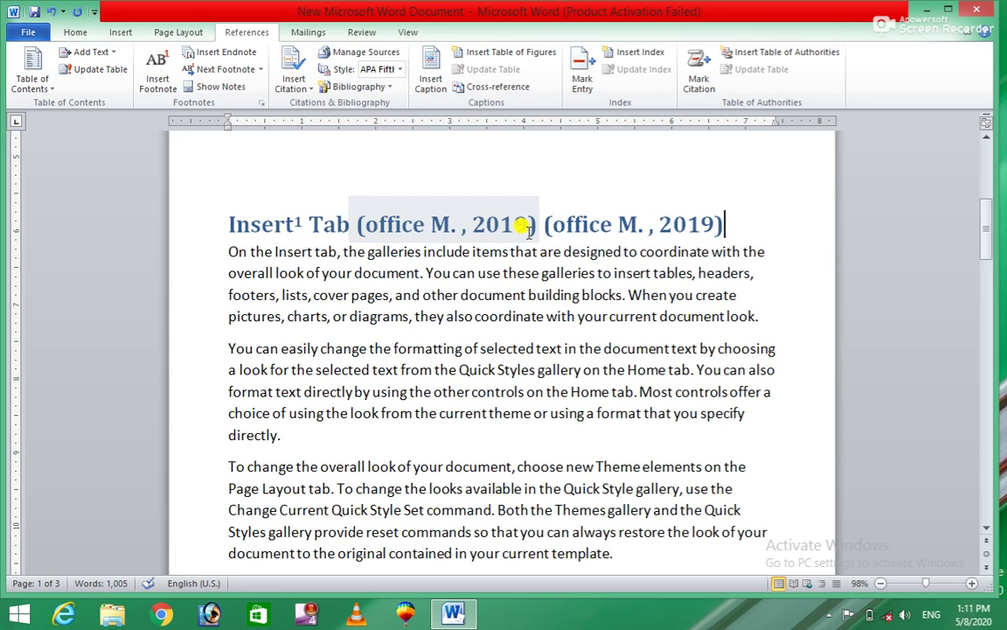
{"action": "key", "text": "BackSpace"}
{"action": "key", "text": "BackSpace"}
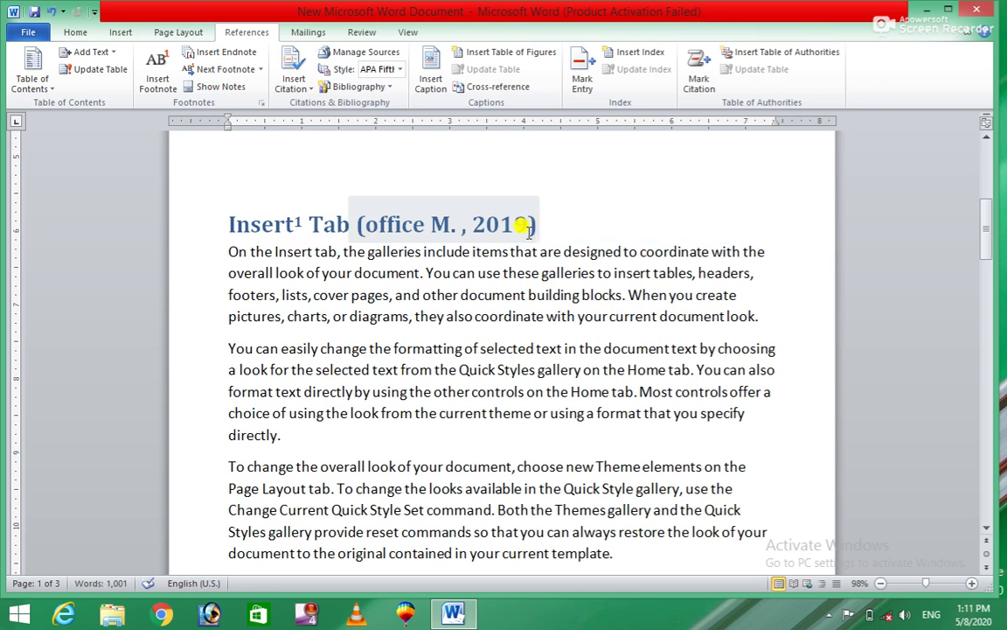
{"action": "left_click", "coordinate": [518, 223]}
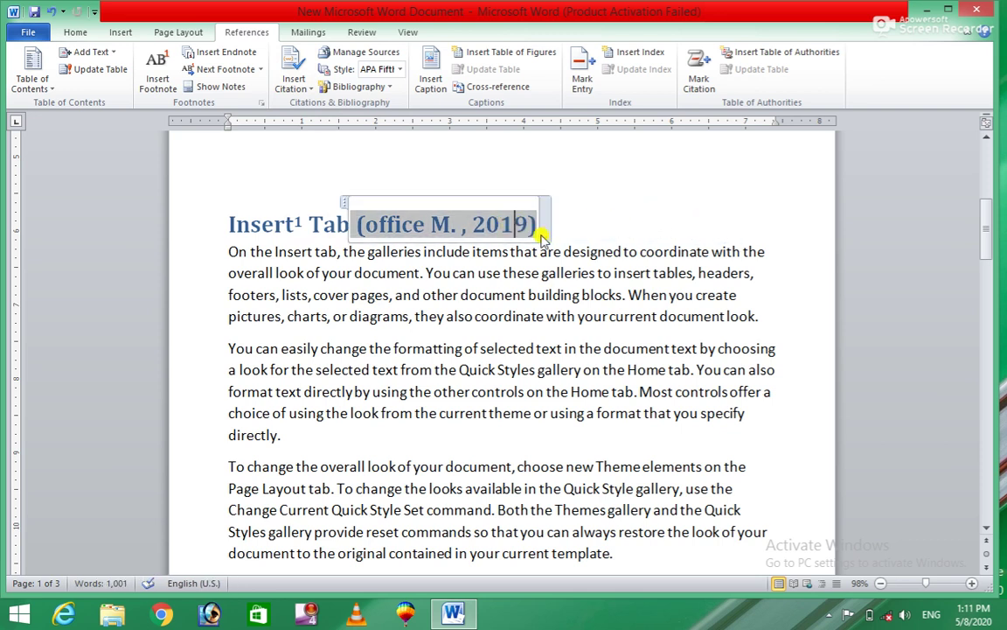
Add a colon to the citation source's web address, declining to update the source lists.
{"action": "right_click", "coordinate": [383, 234]}
{"action": "left_click", "coordinate": [441, 269]}
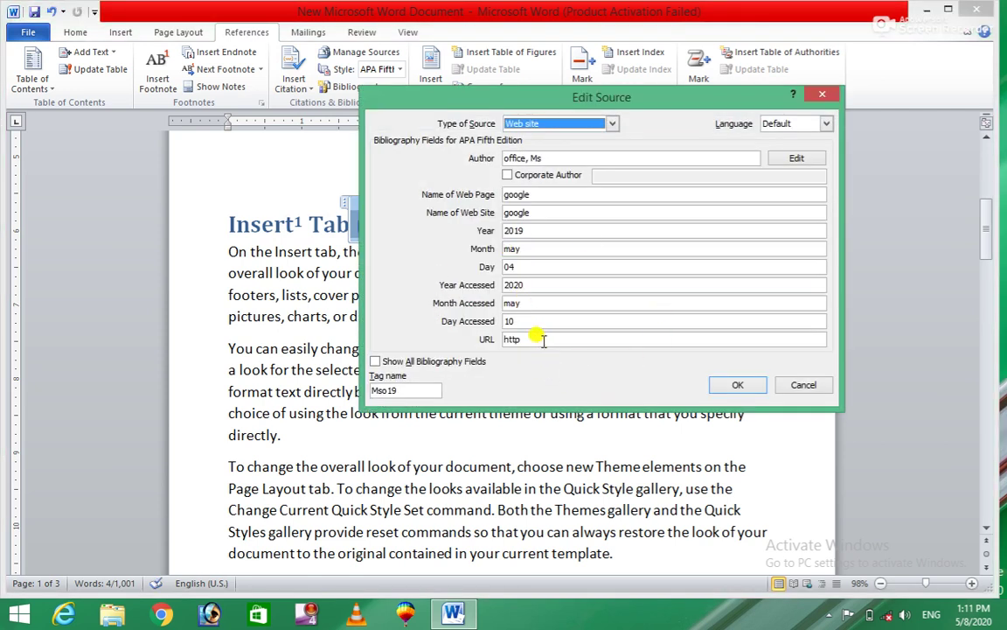
{"action": "left_click", "coordinate": [540, 339]}
{"action": "type", "text": ":"}
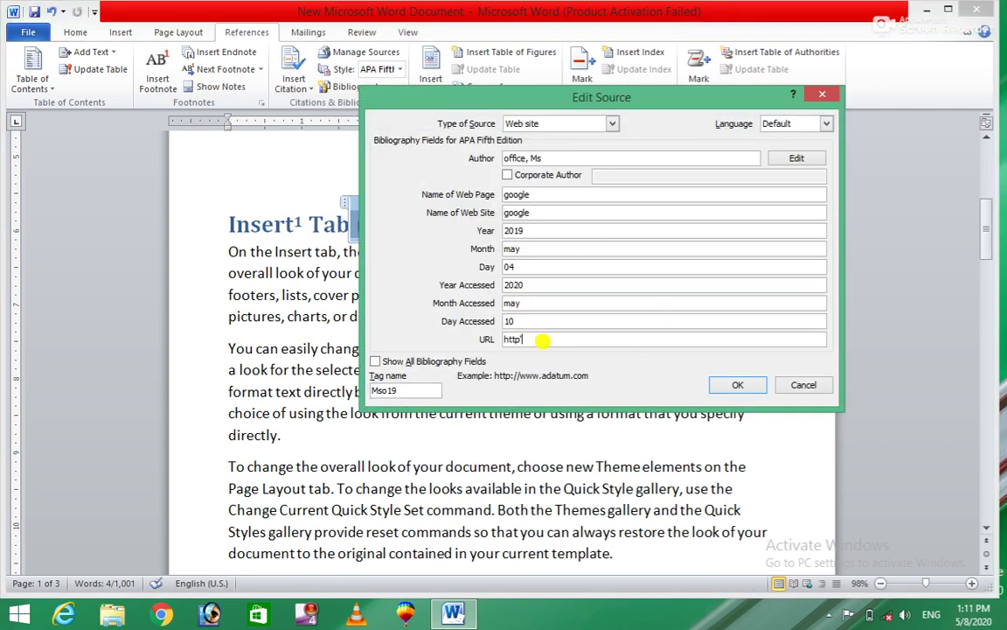
{"action": "key", "text": "Return"}
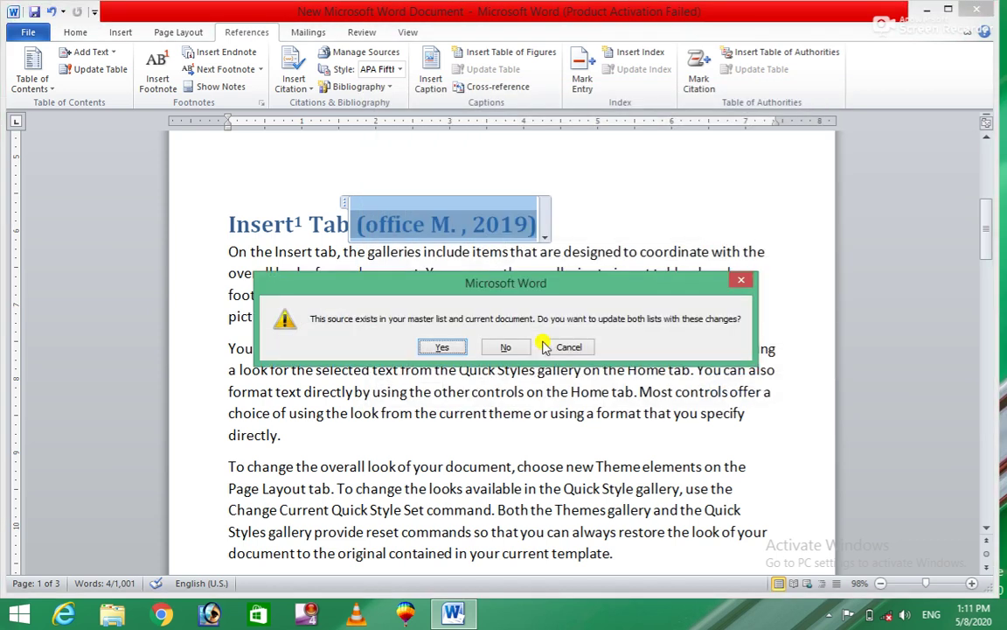
{"action": "left_click", "coordinate": [564, 347]}
Finish the web address with 'oogle.com' and update the source in both lists.
{"action": "left_click", "coordinate": [516, 223]}
{"action": "right_click", "coordinate": [496, 220]}
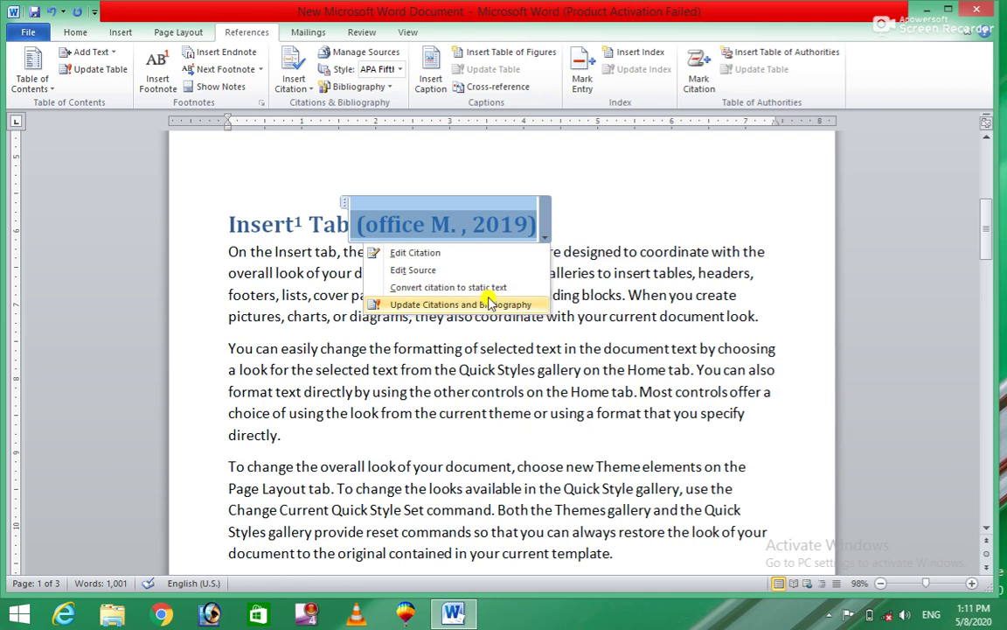
{"action": "left_click", "coordinate": [450, 270]}
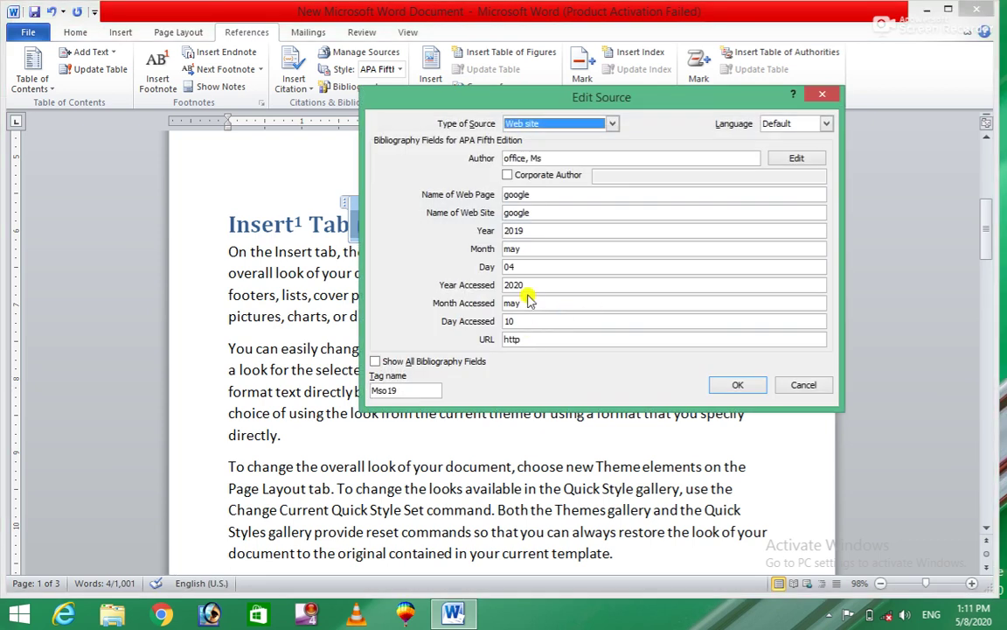
{"action": "left_click", "coordinate": [541, 339]}
{"action": "type", "text": "://www.g"}
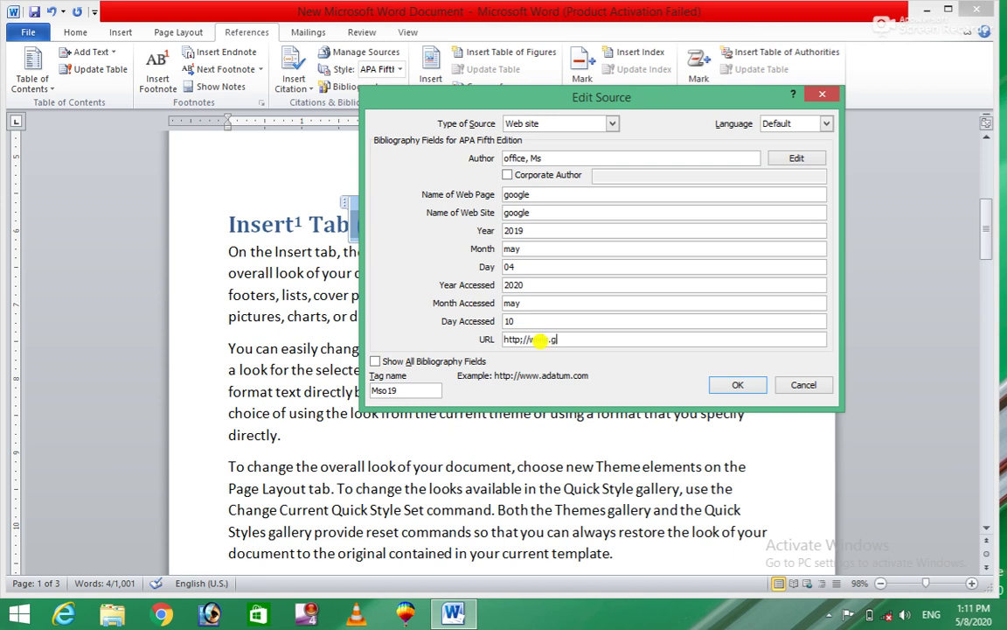
{"action": "type", "text": "oogle.com"}
{"action": "left_click", "coordinate": [737, 386]}
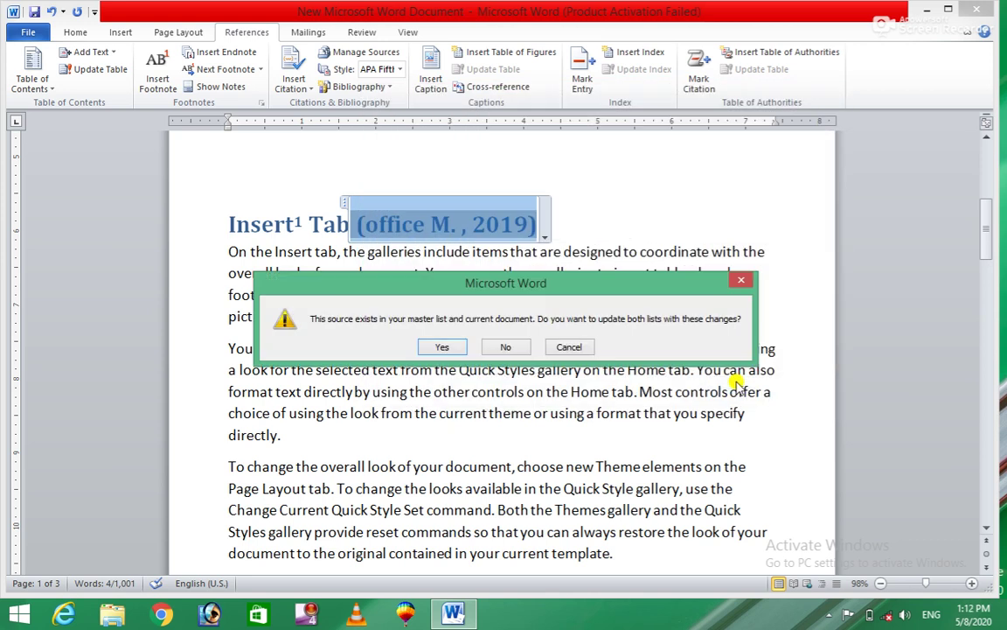
{"action": "left_click", "coordinate": [446, 348]}
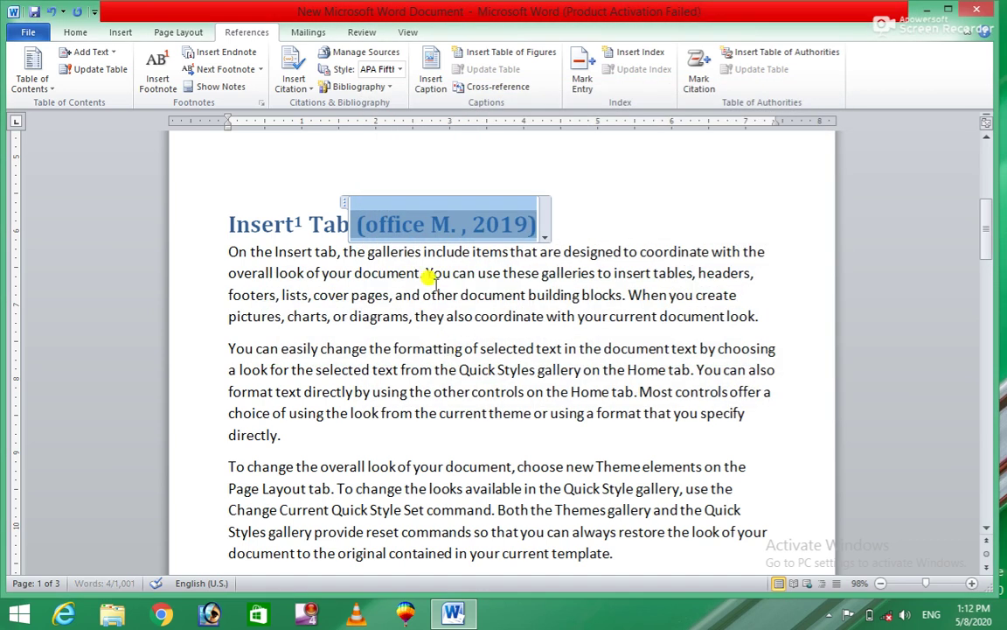
{"action": "left_click", "coordinate": [532, 193]}
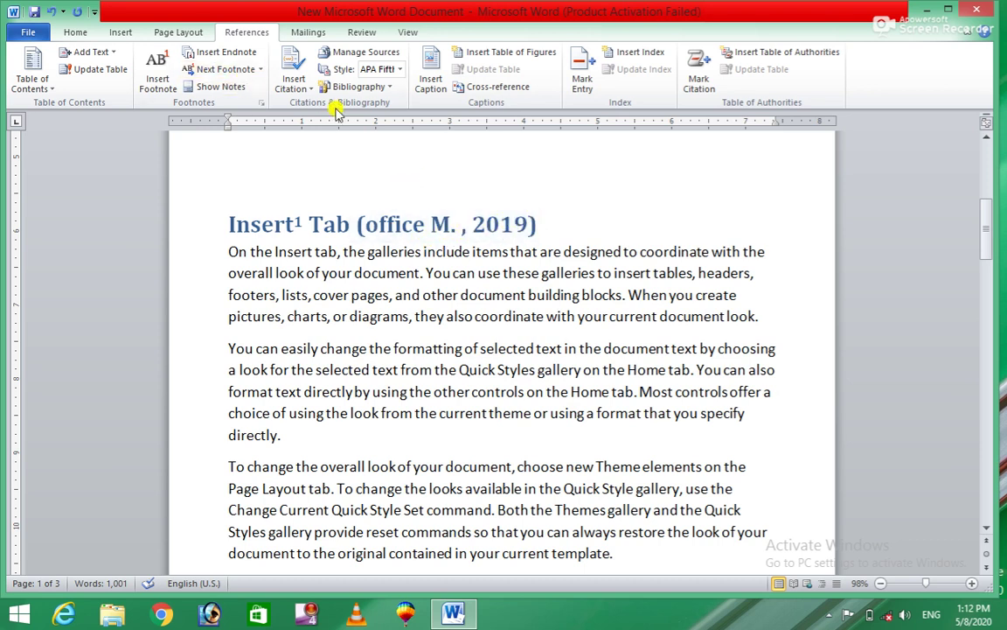
{"action": "left_click", "coordinate": [395, 69]}
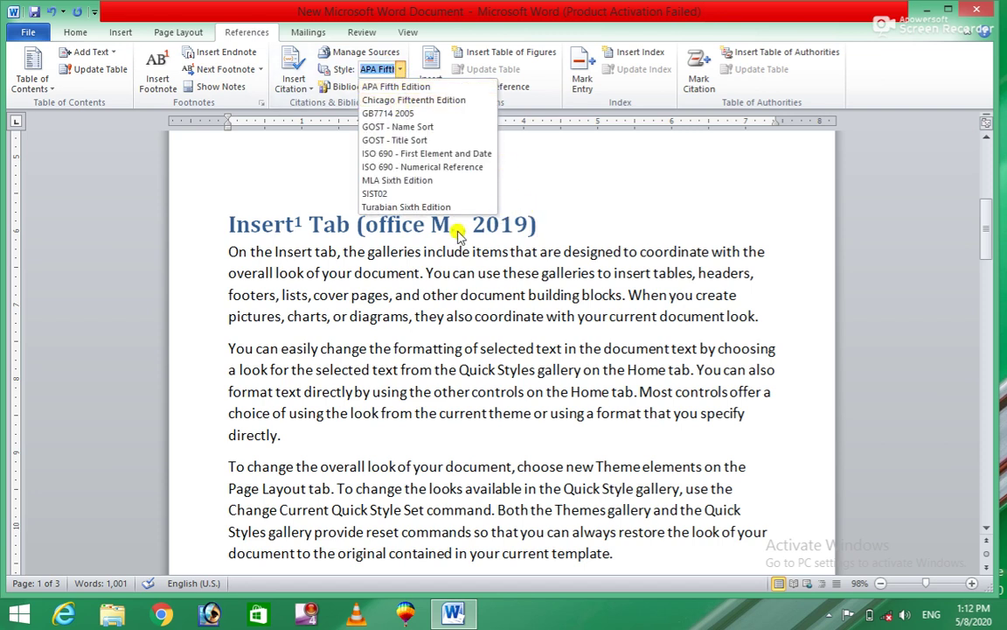
{"action": "left_click", "coordinate": [400, 102]}
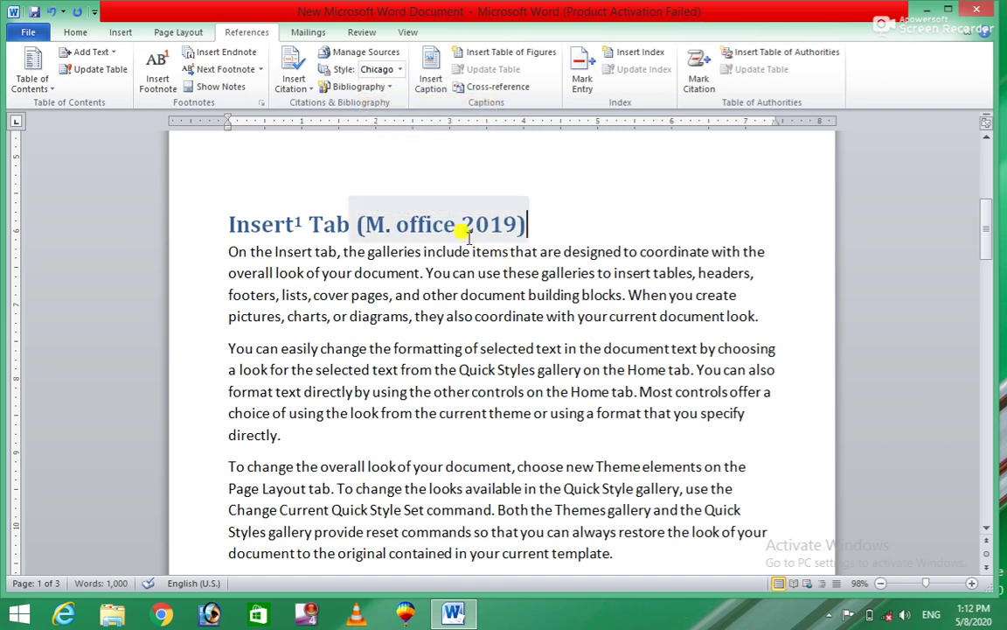
{"action": "left_click", "coordinate": [399, 69]}
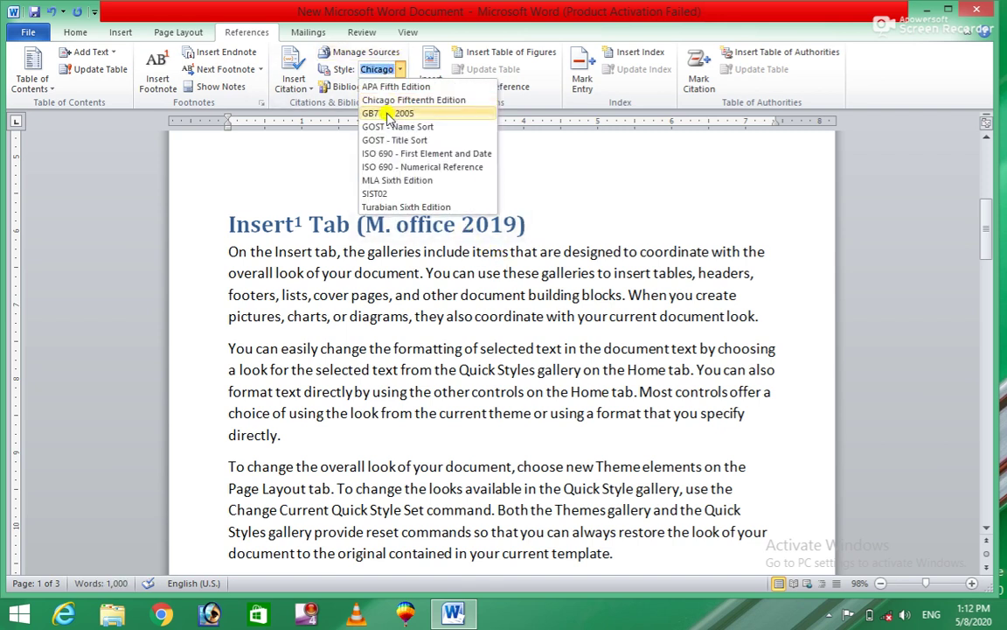
{"action": "left_click", "coordinate": [386, 113]}
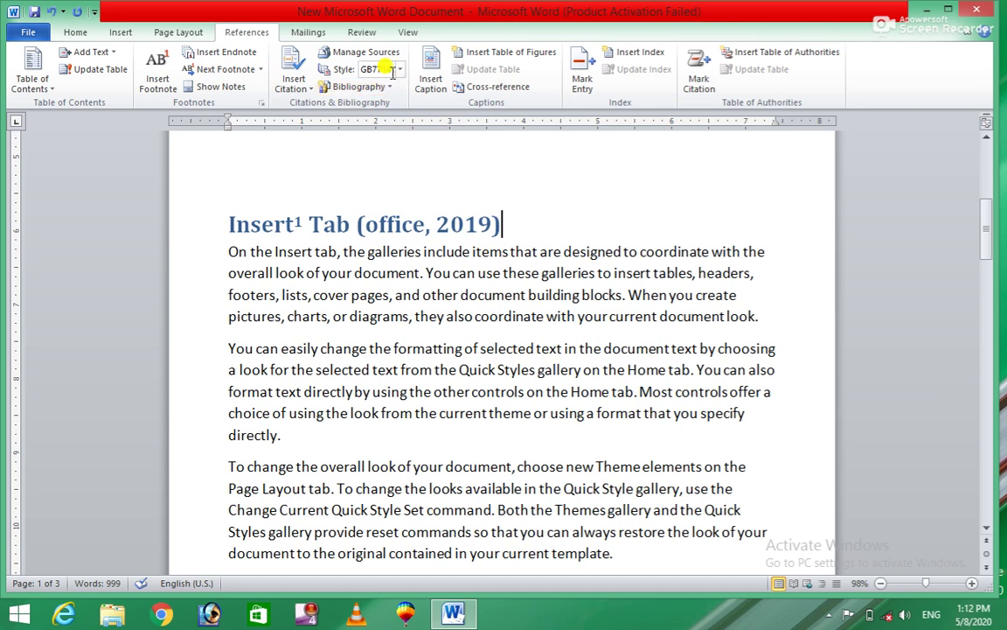
{"action": "left_click", "coordinate": [376, 69]}
{"action": "left_click", "coordinate": [391, 155]}
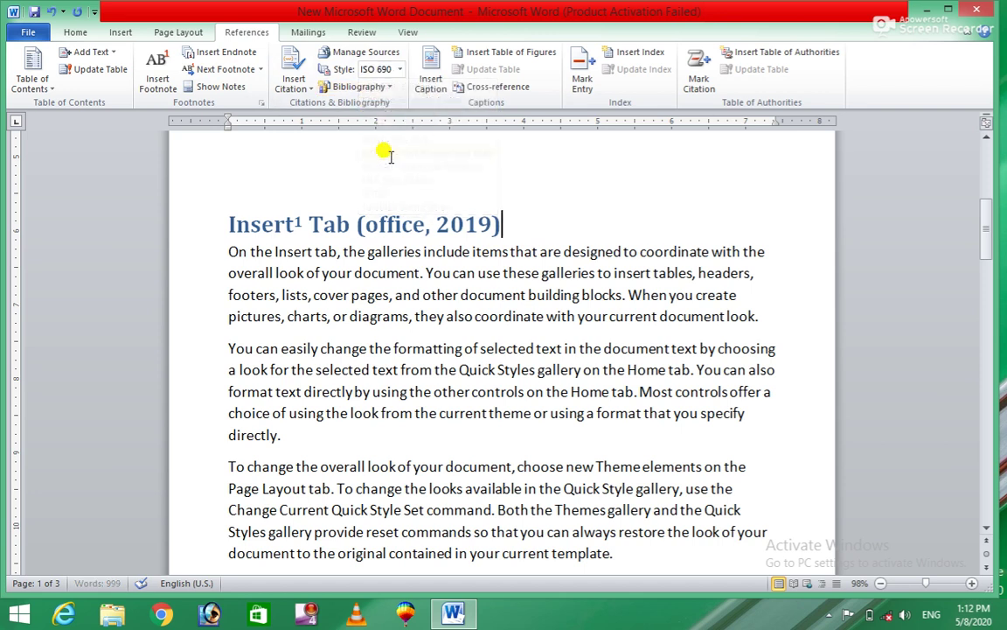
{"action": "left_click", "coordinate": [399, 70]}
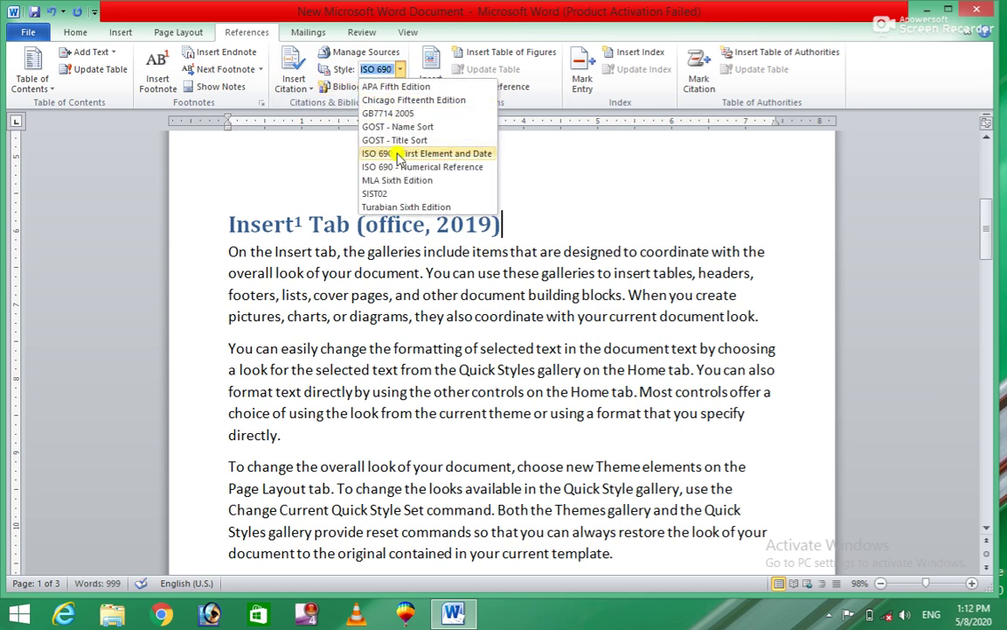
{"action": "left_click", "coordinate": [377, 181]}
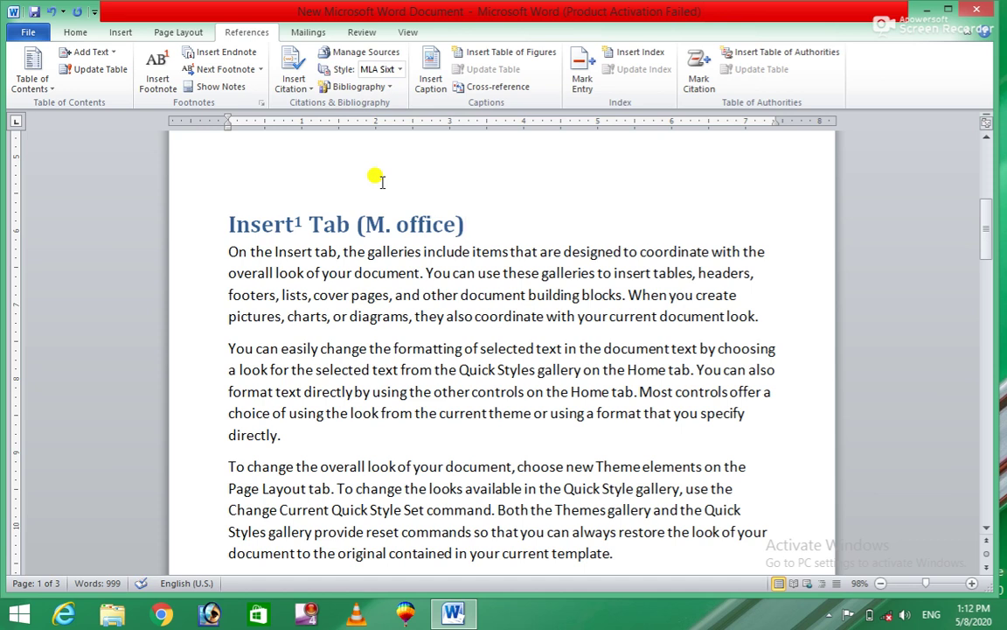
{"action": "left_click", "coordinate": [385, 69]}
{"action": "left_click", "coordinate": [402, 88]}
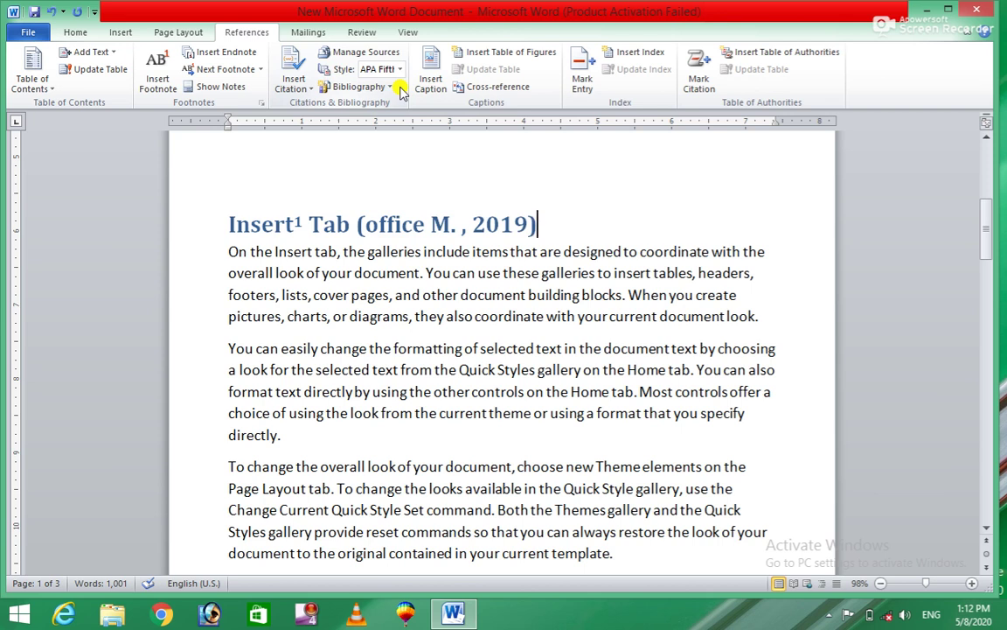
{"action": "mouse_move", "coordinate": [986, 224]}
{"action": "left_mouse_down"}
{"action": "mouse_move", "coordinate": [990, 254]}
{"action": "mouse_move", "coordinate": [366, 278]}
{"action": "left_mouse_up"}
After the Insert Tab Manu² heading, begin a new source with type Report.
{"action": "left_click", "coordinate": [348, 358]}
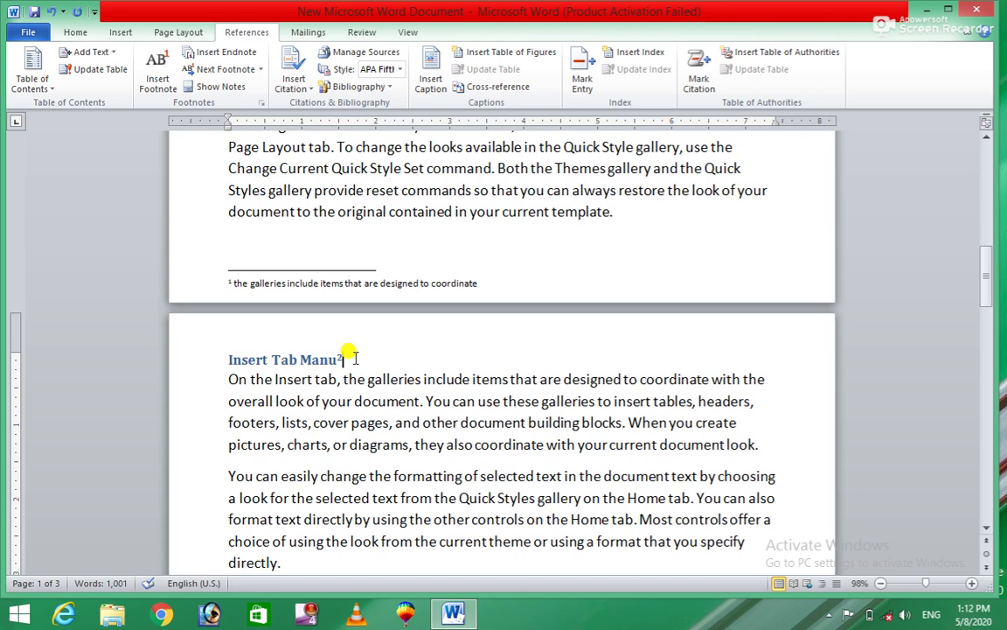
{"action": "left_click", "coordinate": [291, 77]}
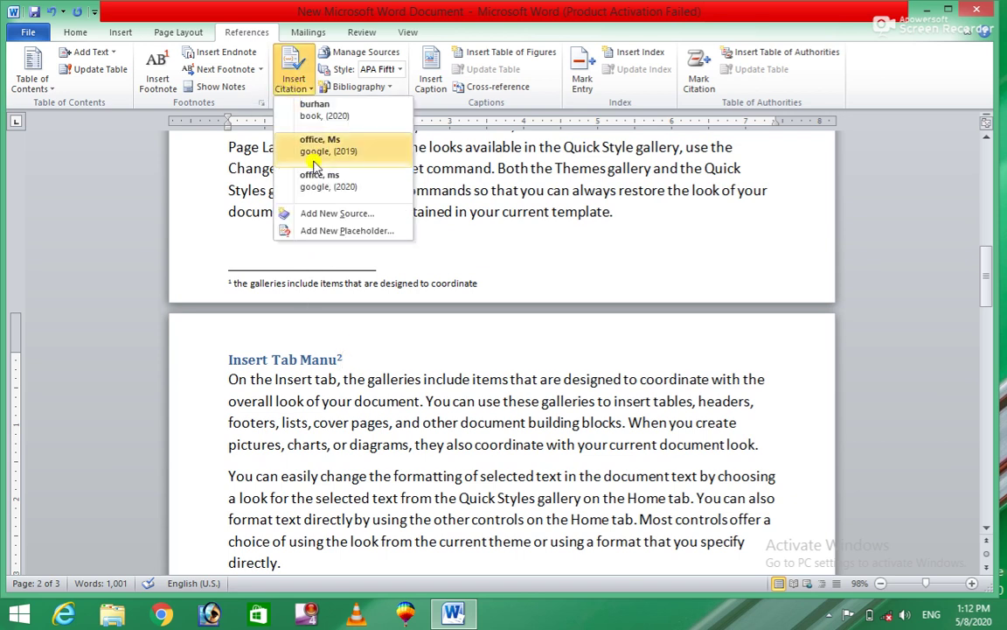
{"action": "left_click", "coordinate": [284, 212]}
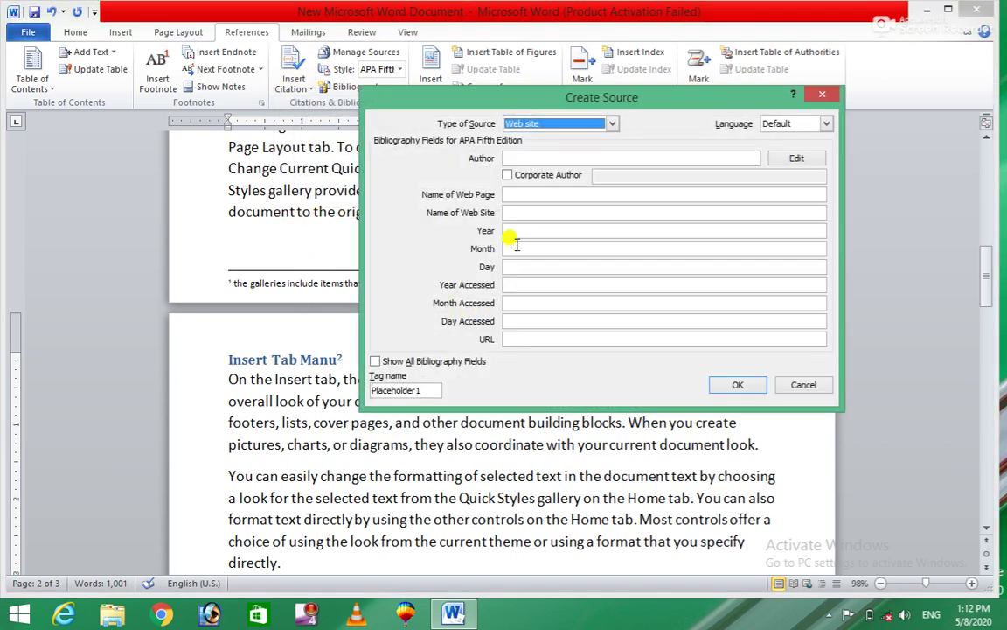
{"action": "left_click", "coordinate": [611, 124]}
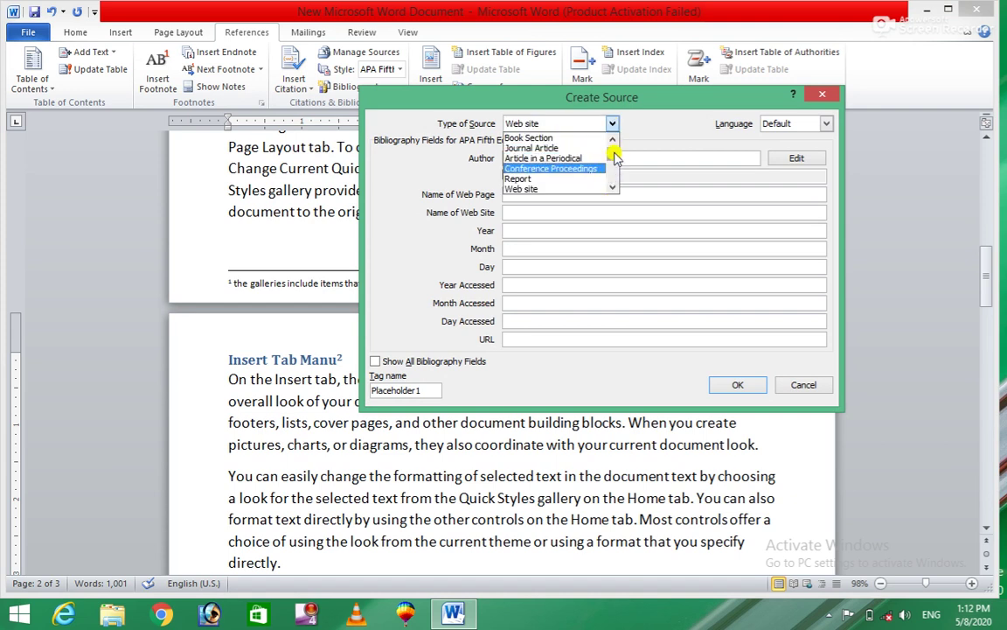
{"action": "scroll", "coordinate": [614, 157], "scroll_direction": "down", "scroll_amount": 1}
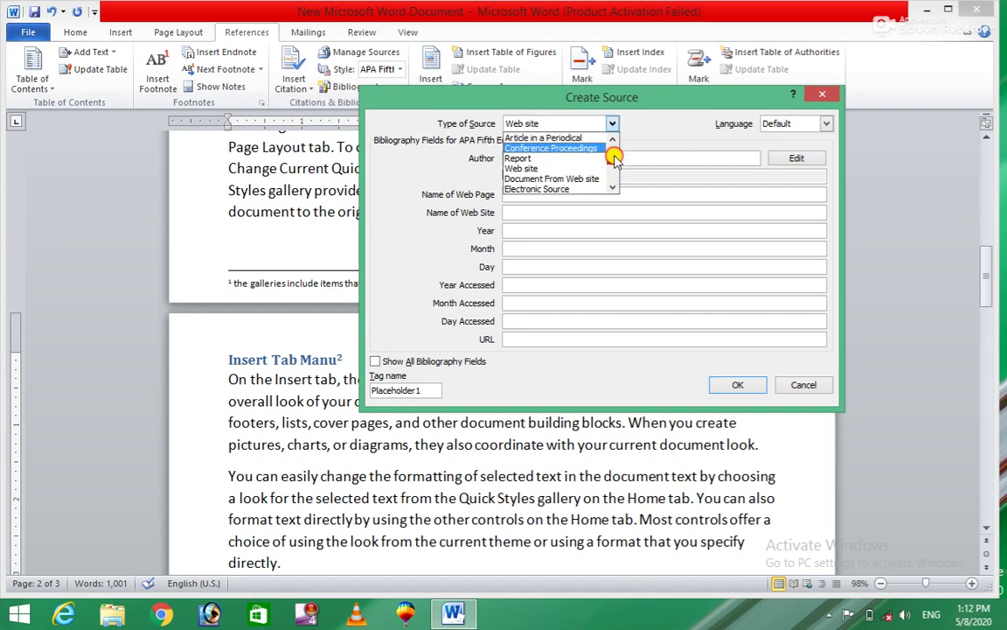
{"action": "left_click", "coordinate": [542, 160]}
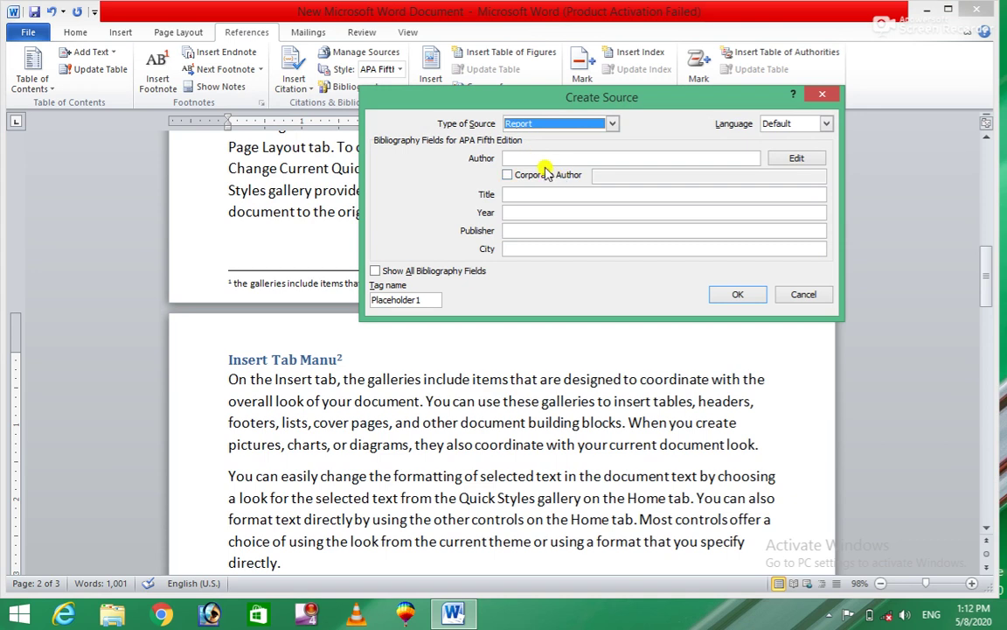
{"action": "left_click", "coordinate": [535, 156]}
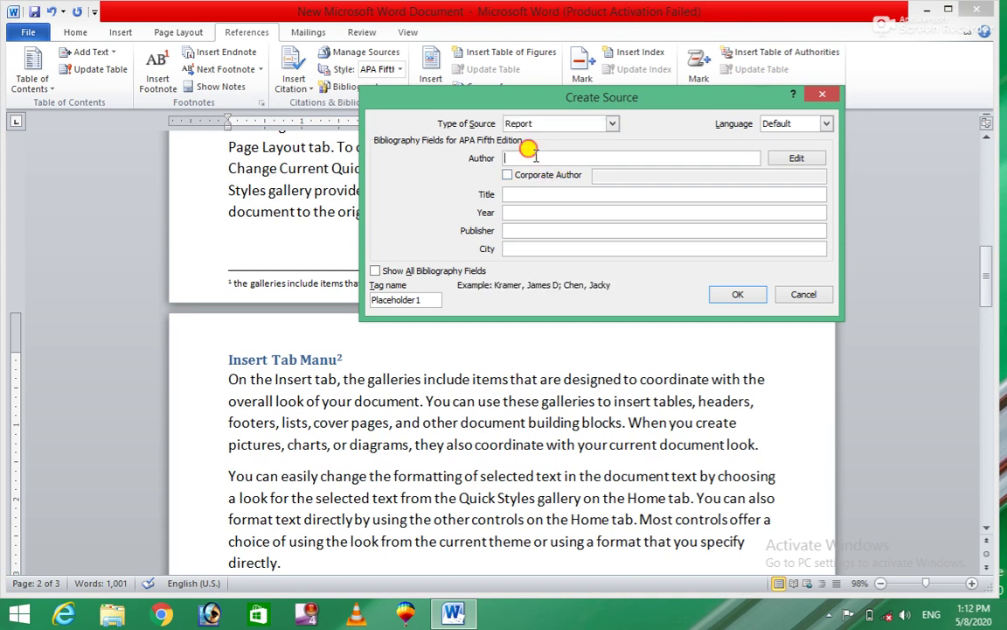
Enter the Report's author, title, year 2020, publisher and city, extend the tag, and cite it.
{"action": "type", "text": "Burhan"}
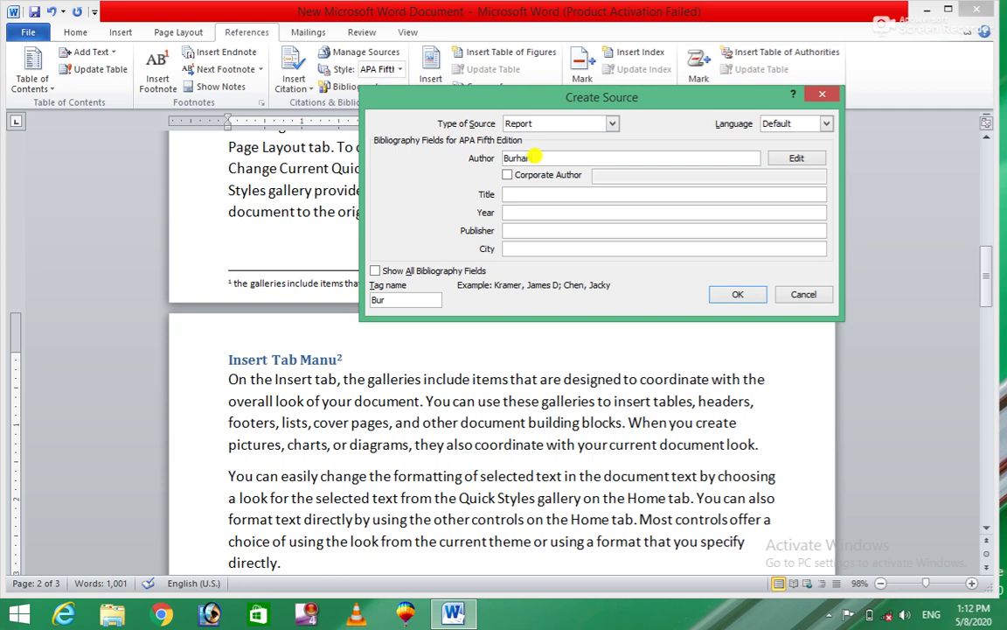
{"action": "key", "text": "Tab"}
{"action": "key", "text": "Tab"}
{"action": "key", "text": "Tab"}
{"action": "type", "text": "report"}
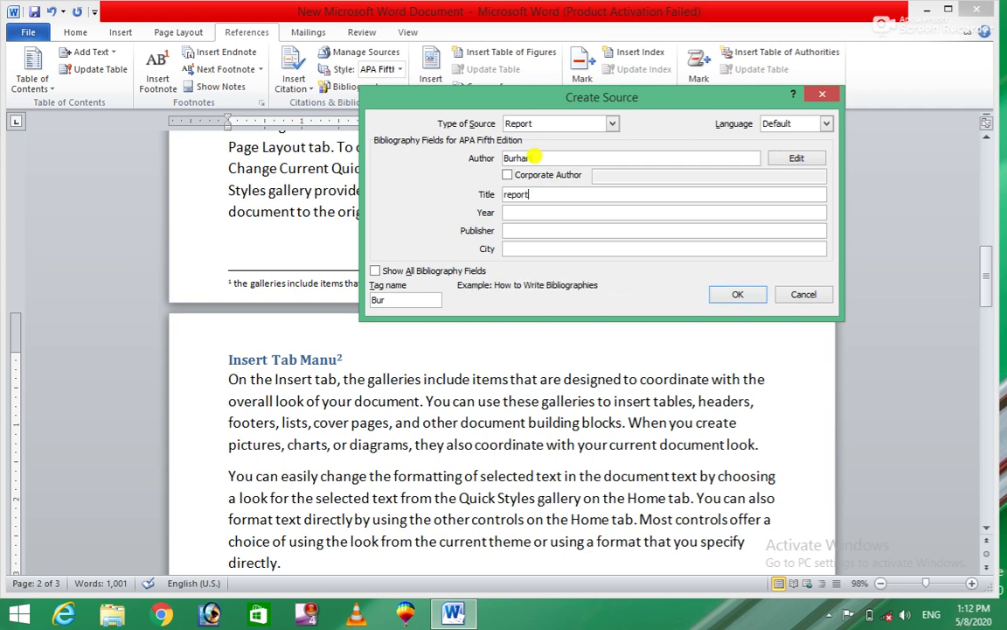
{"action": "key", "text": "Tab"}
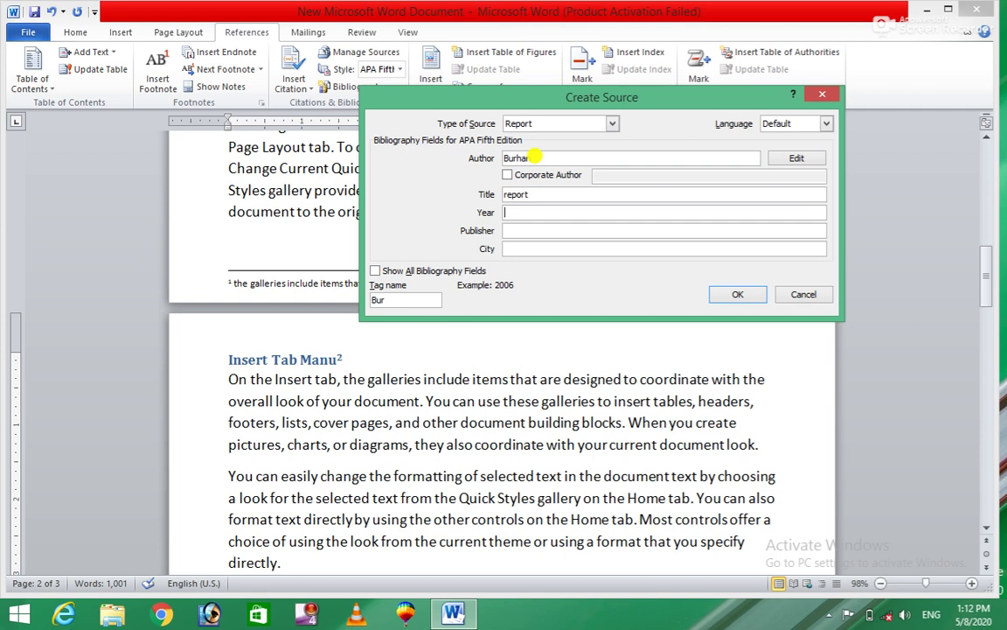
{"action": "type", "text": "2020"}
{"action": "key", "text": "Tab"}
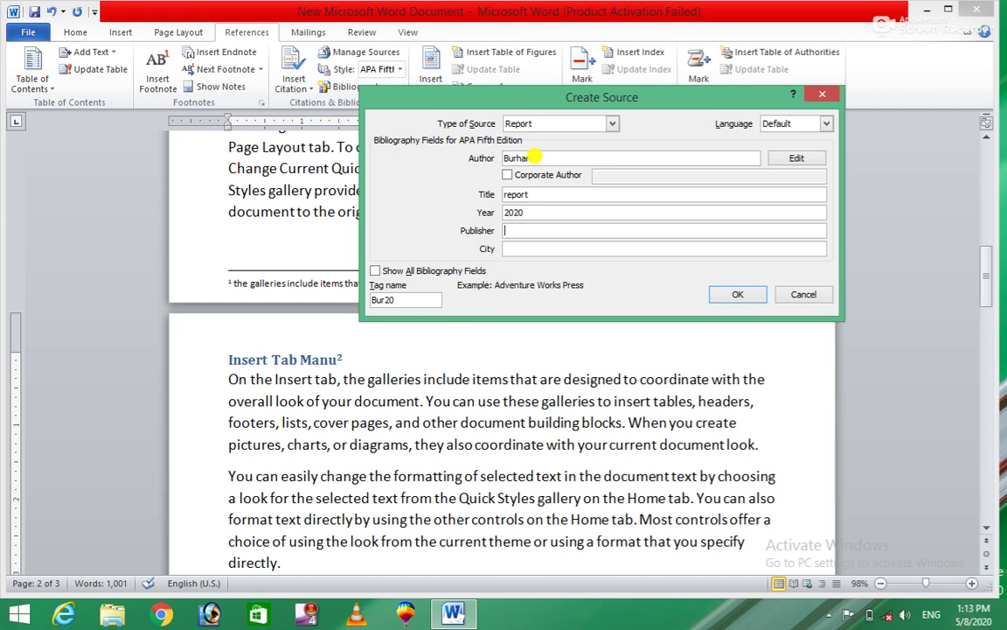
{"action": "key", "text": "Tab"}
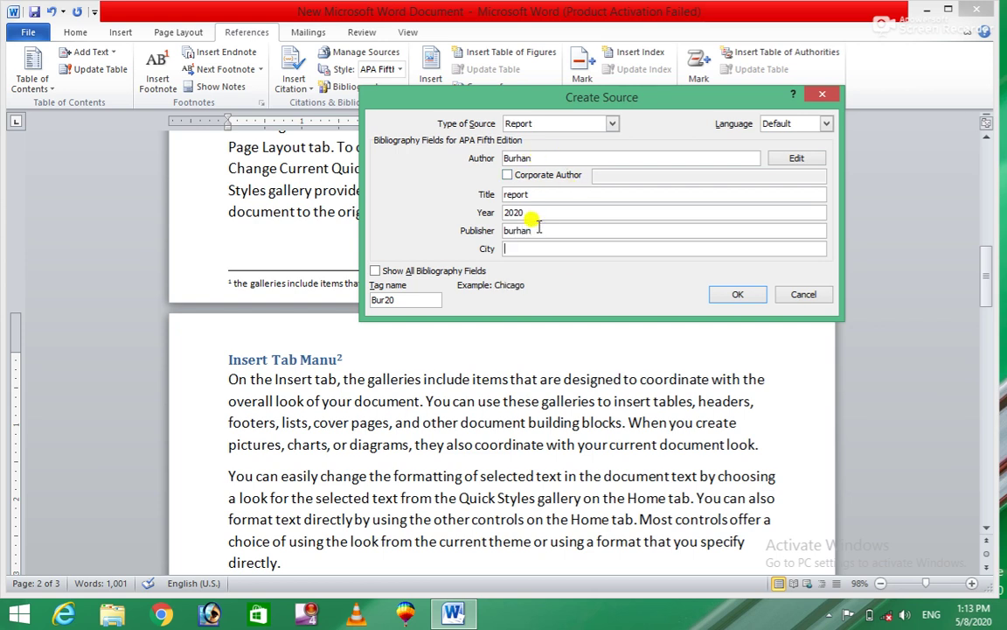
{"action": "key", "text": "shift+Tab"}
{"action": "type", "text": "g"}
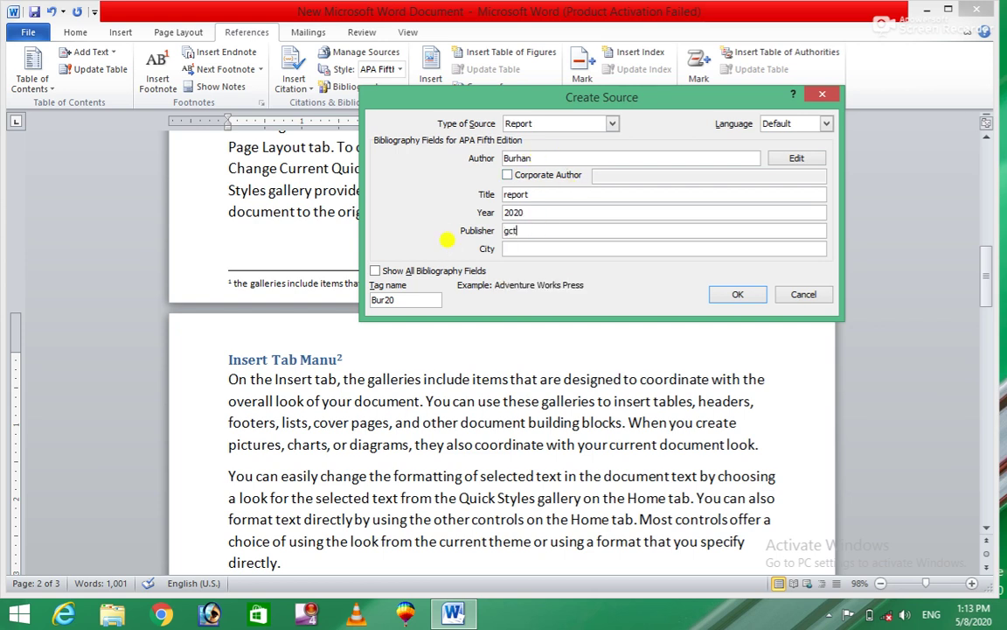
{"action": "key", "text": "Tab"}
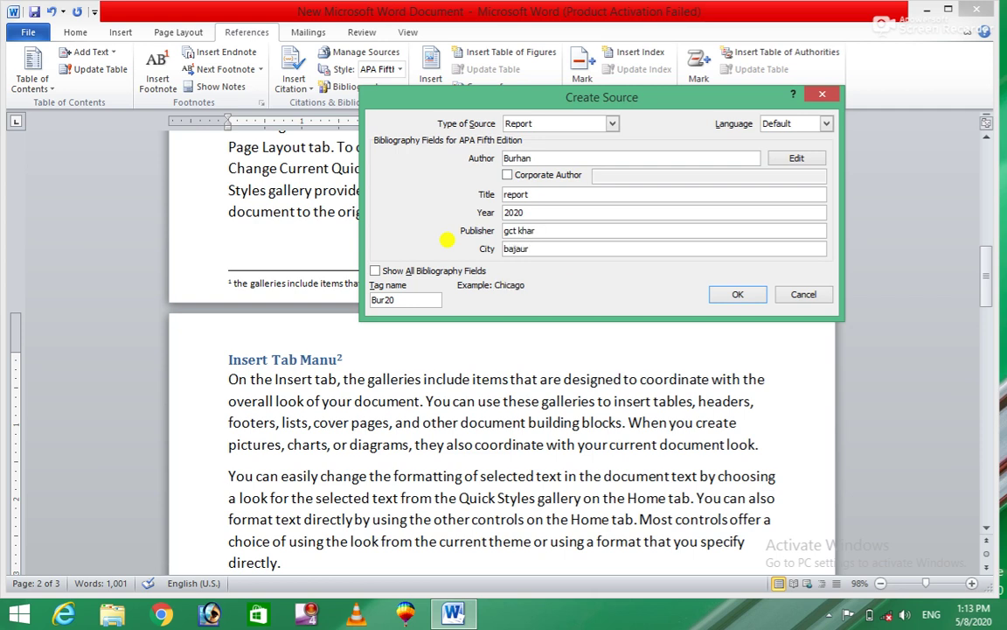
{"action": "left_click", "coordinate": [417, 299]}
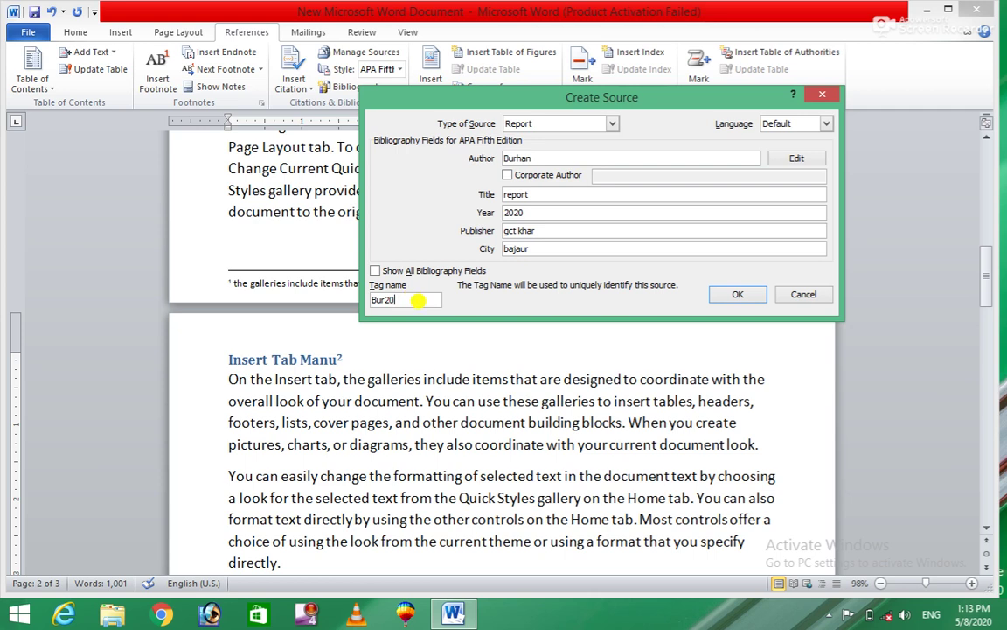
{"action": "left_click", "coordinate": [722, 294]}
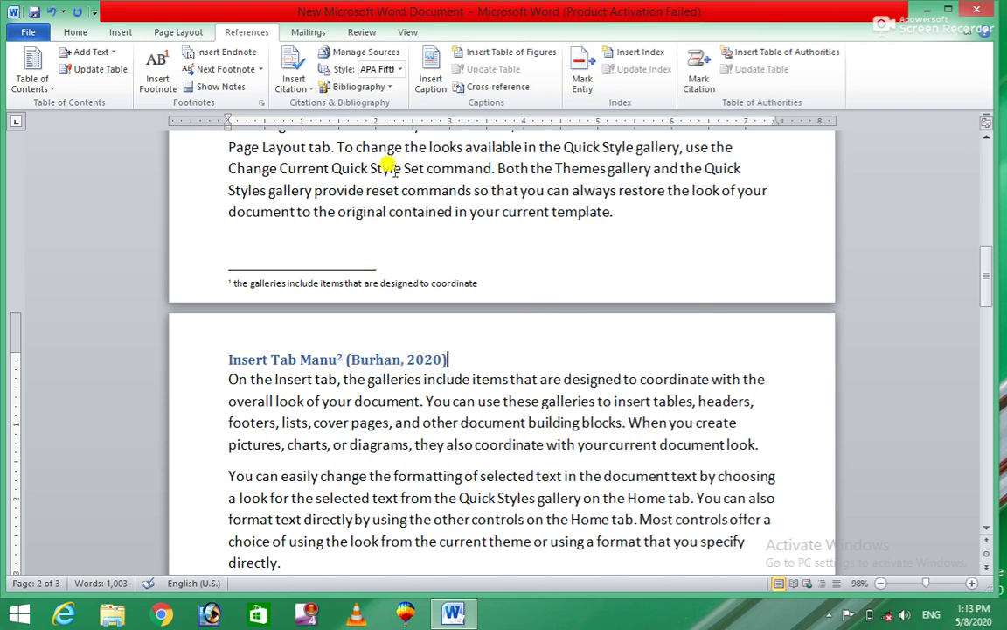
{"action": "left_click", "coordinate": [305, 95]}
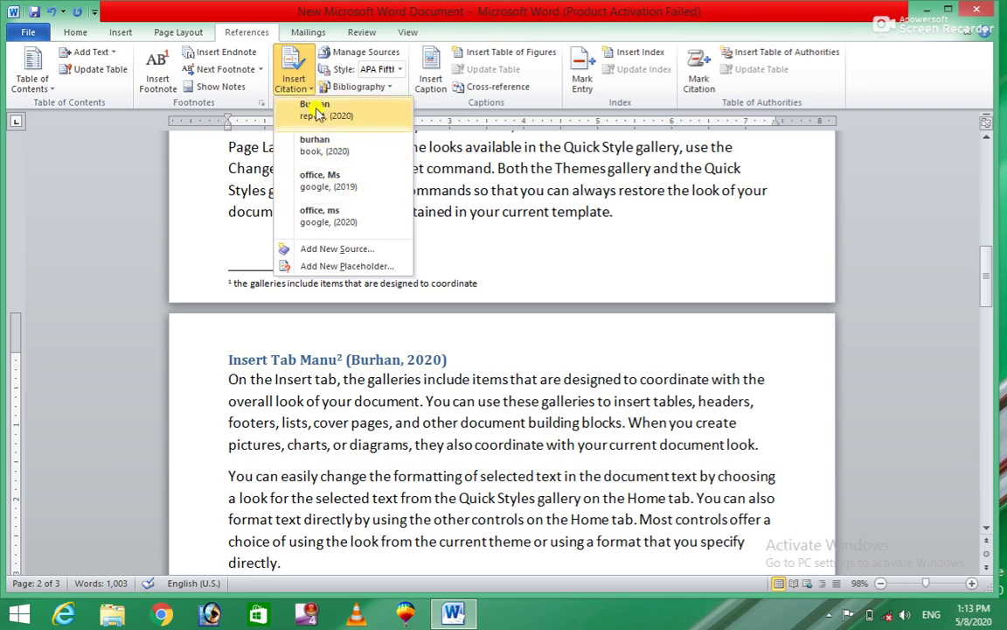
{"action": "left_click", "coordinate": [320, 182]}
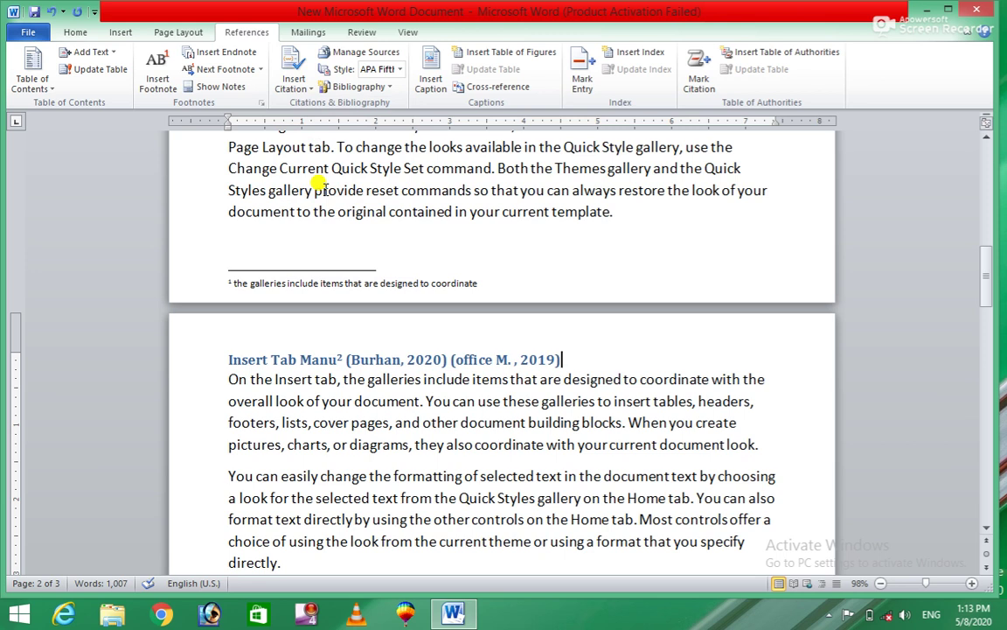
{"action": "key", "text": "ctrl+z"}
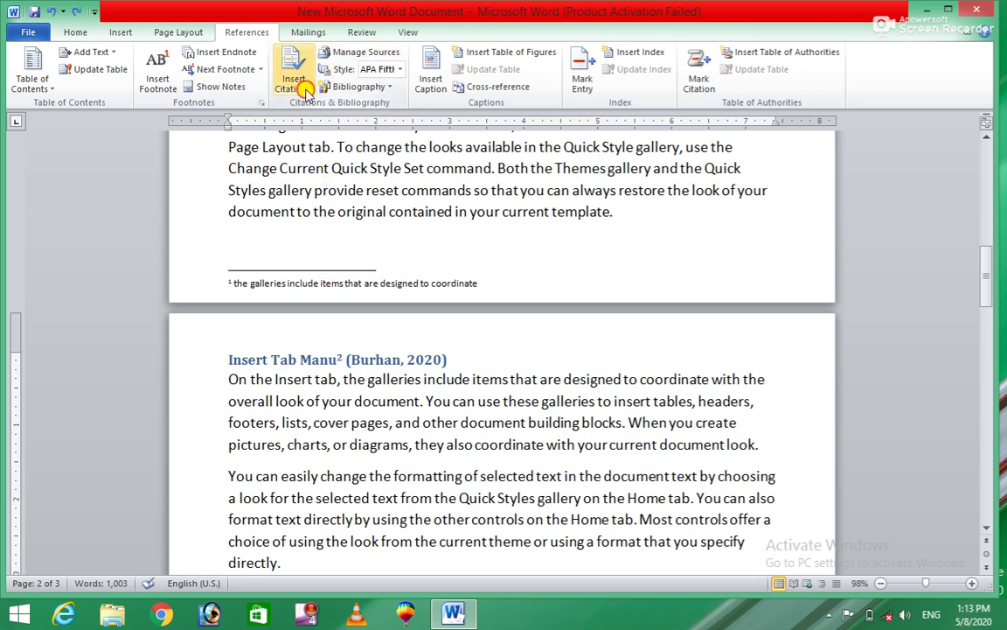
{"action": "left_click", "coordinate": [303, 90]}
{"action": "left_click", "coordinate": [360, 54]}
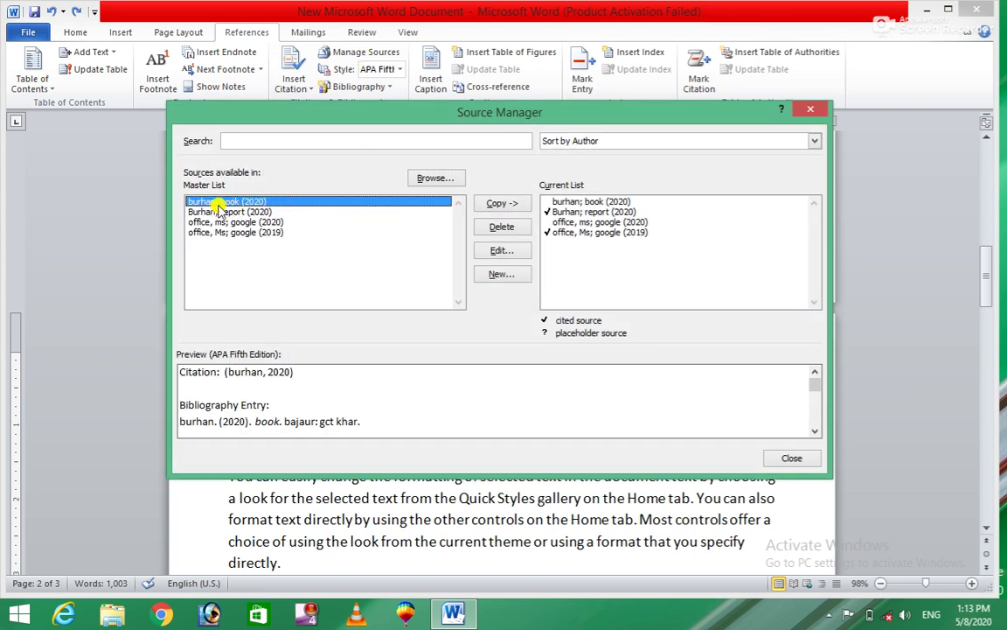
Preview each of the four Master List sources, then close and reopen Source Manager.
{"action": "key", "text": "shift+Down"}
{"action": "key", "text": "shift+Down"}
{"action": "key", "text": "shift+Down"}
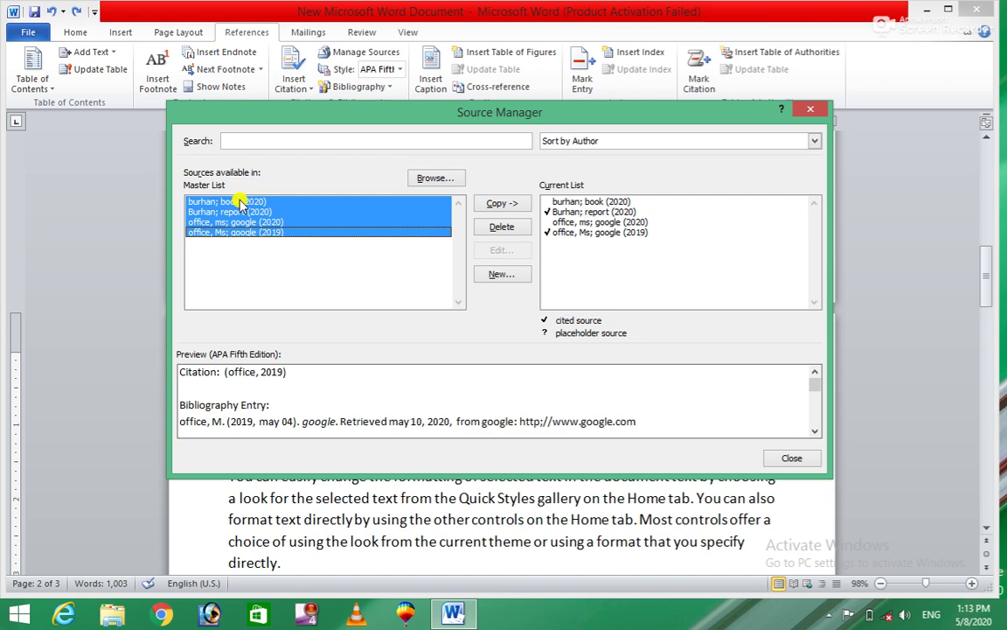
{"action": "left_click", "coordinate": [240, 202]}
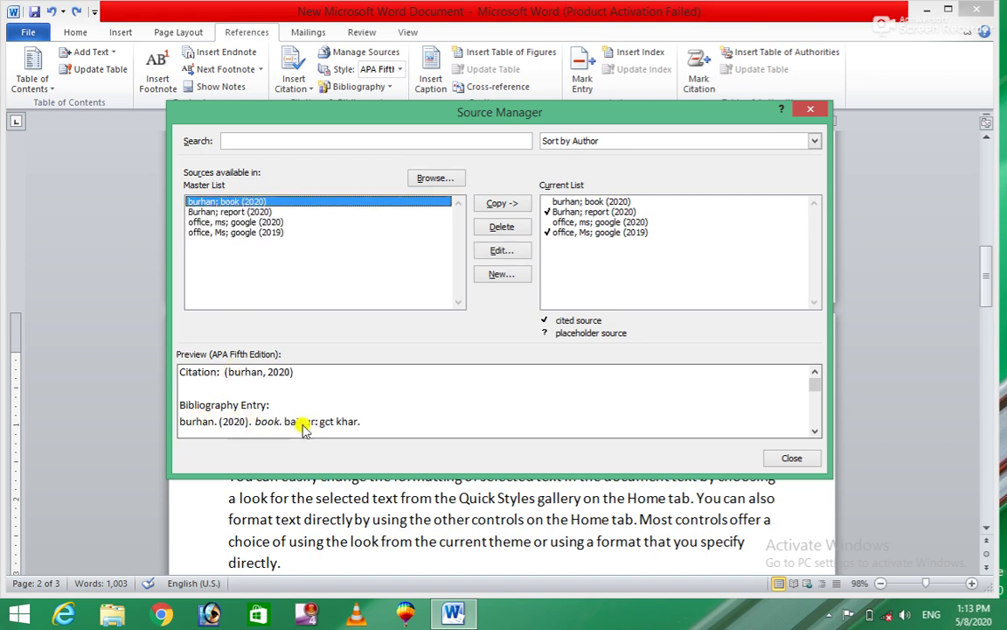
{"action": "left_click", "coordinate": [245, 213]}
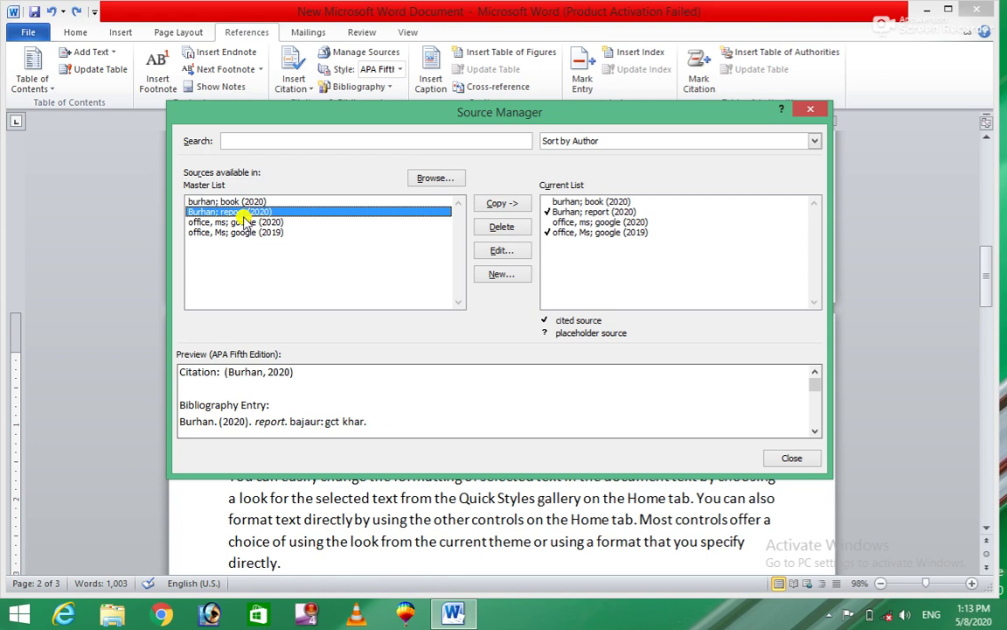
{"action": "left_click", "coordinate": [245, 223]}
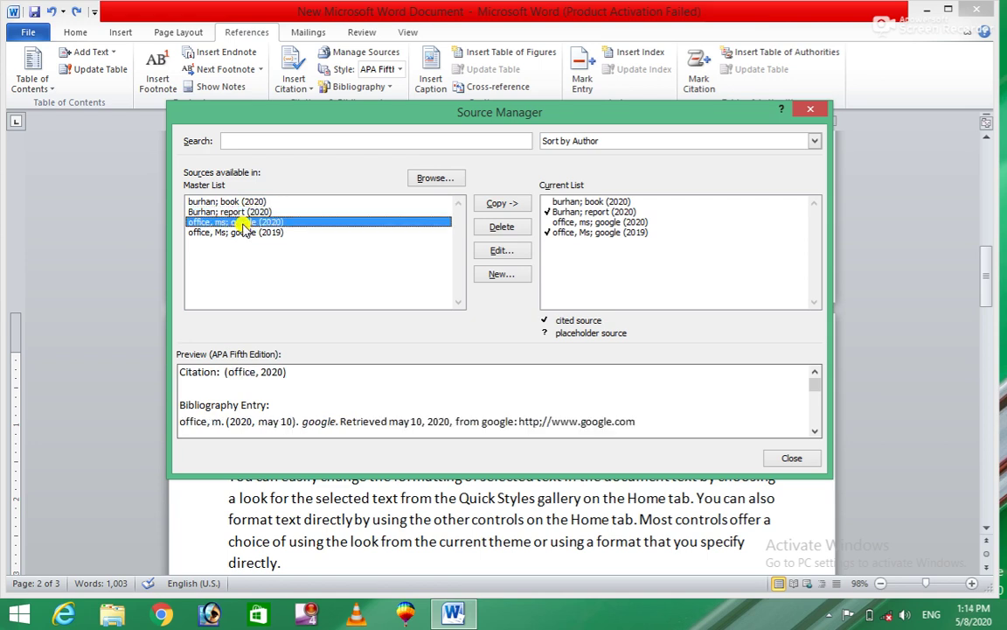
{"action": "left_click", "coordinate": [244, 234]}
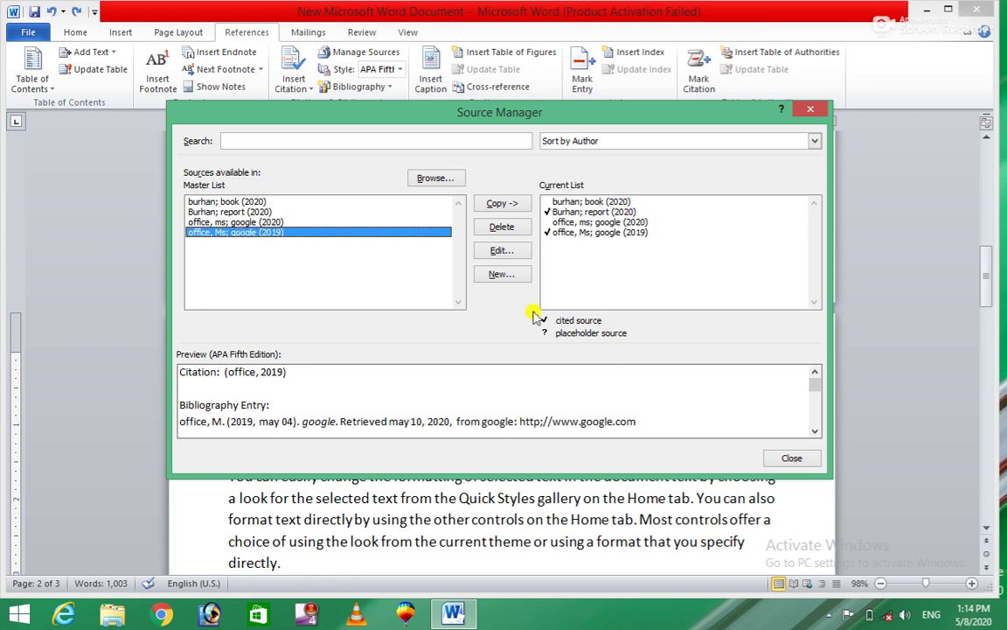
{"action": "left_click", "coordinate": [792, 458]}
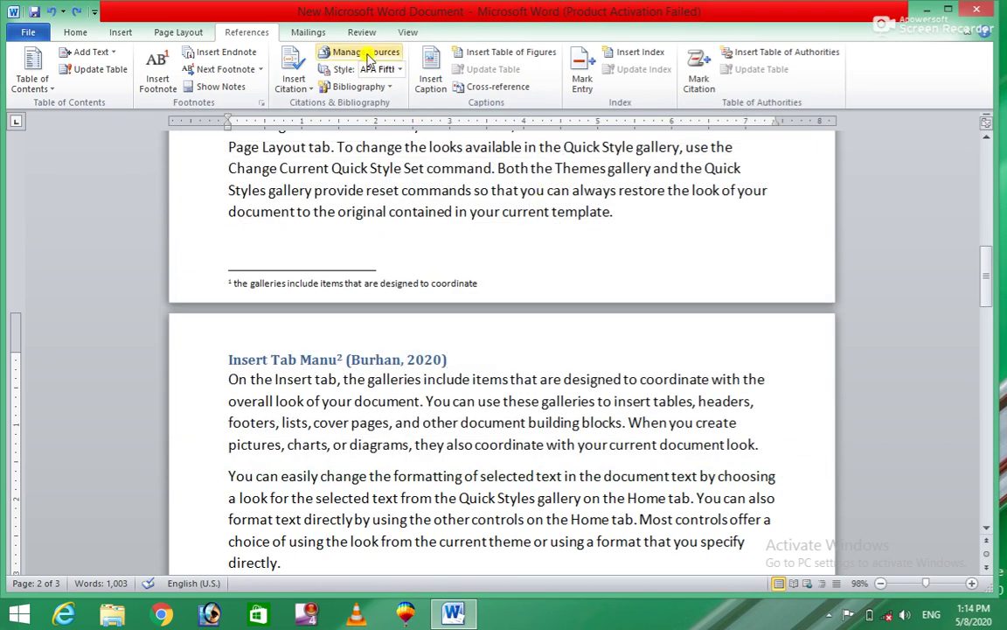
{"action": "left_click", "coordinate": [337, 52]}
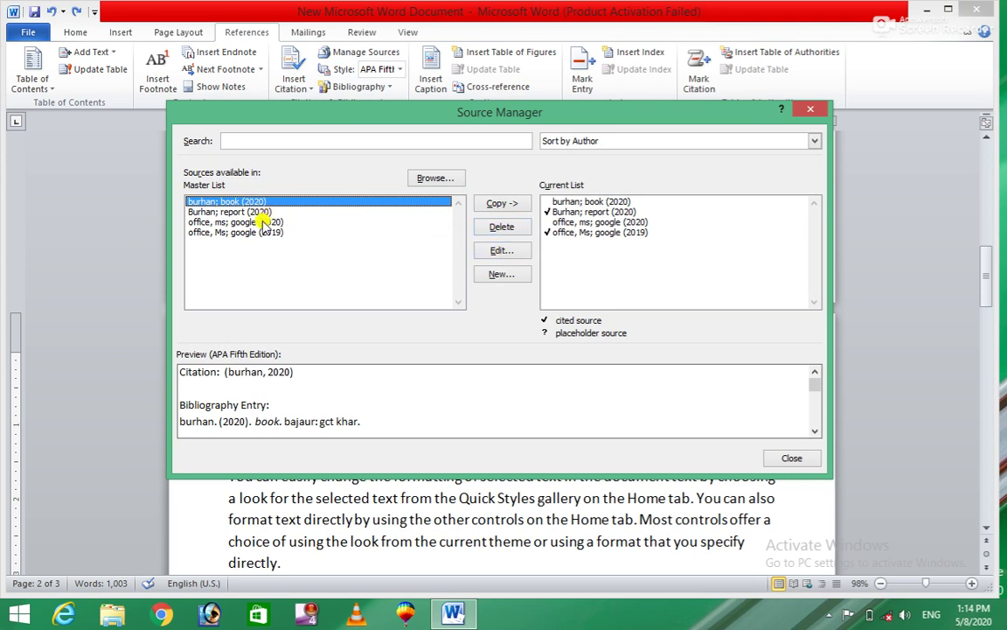
Delete the 2020 book and 2020 google sources from the Master List and close Source Manager.
{"action": "left_click", "coordinate": [516, 229]}
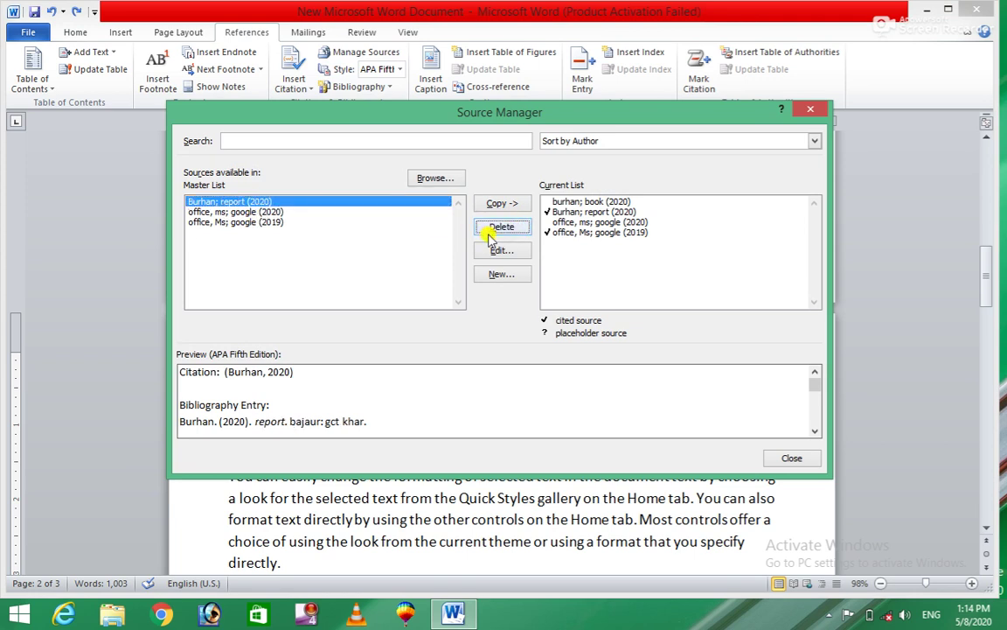
{"action": "left_click", "coordinate": [284, 223]}
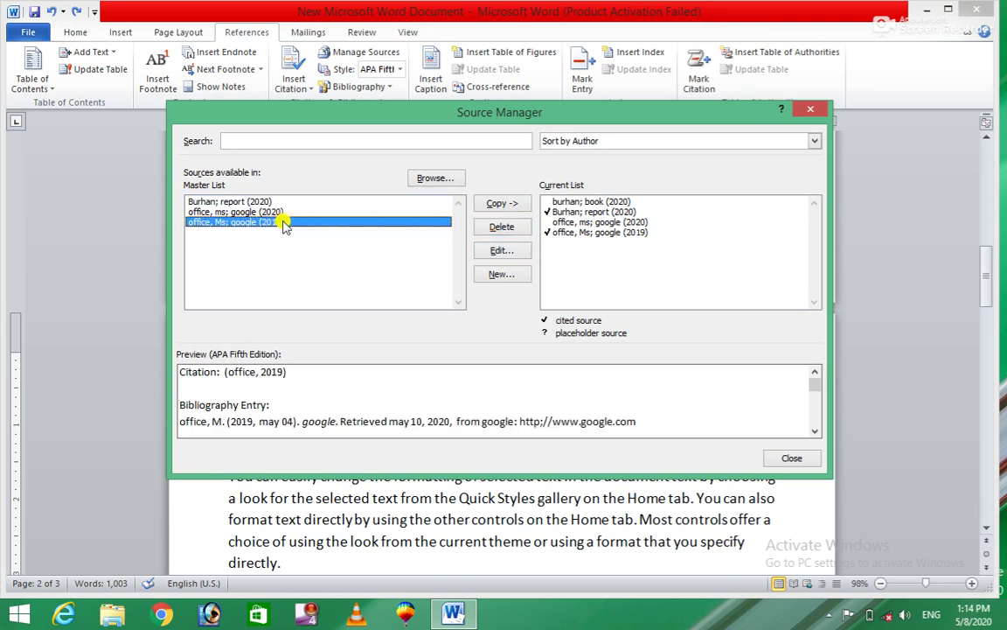
{"action": "left_click", "coordinate": [284, 213]}
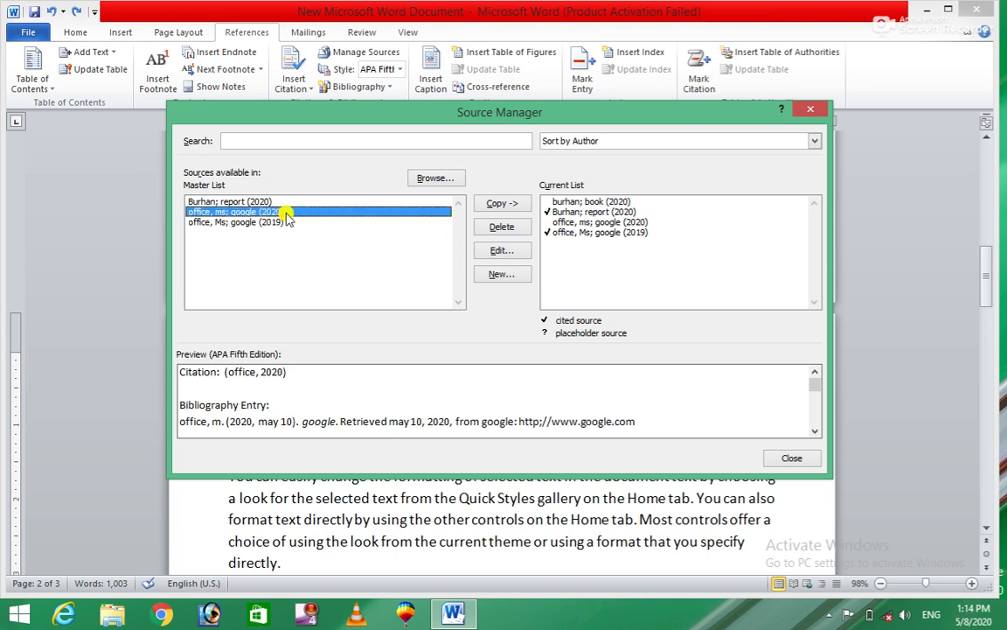
{"action": "left_click", "coordinate": [509, 229]}
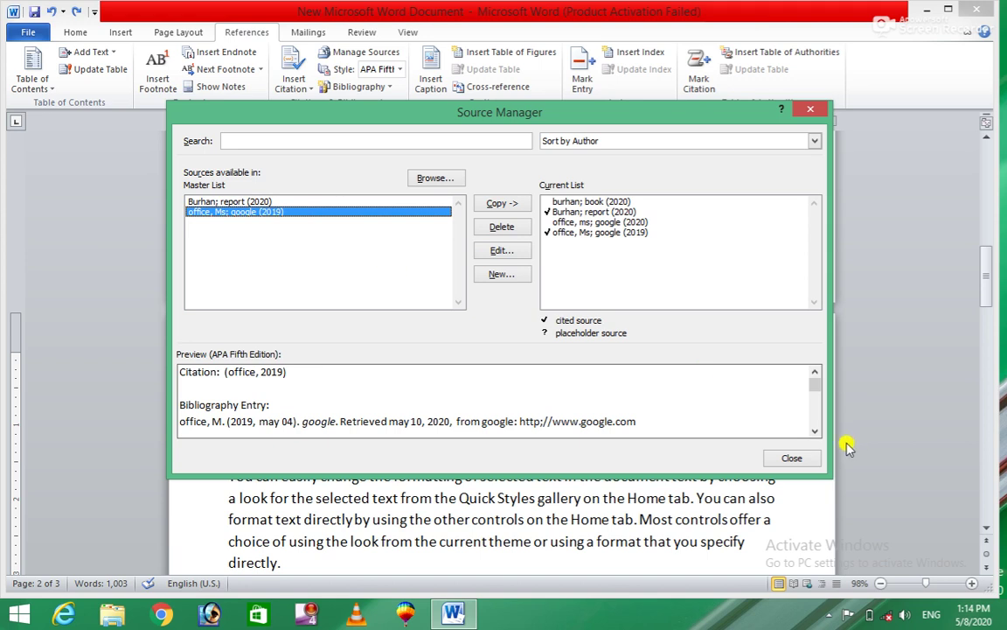
{"action": "left_click", "coordinate": [791, 457]}
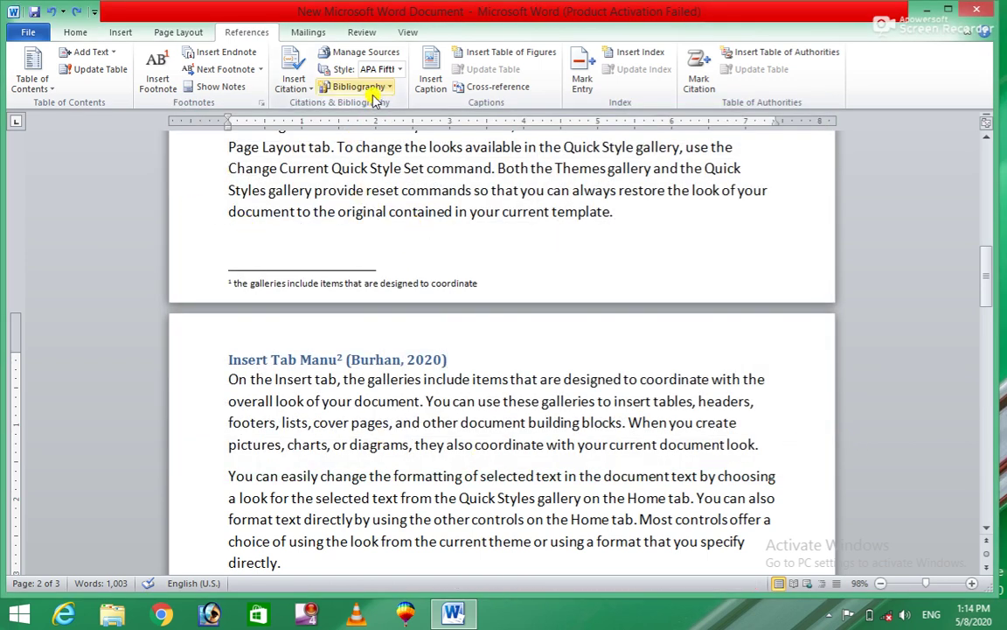
{"action": "left_click", "coordinate": [991, 274]}
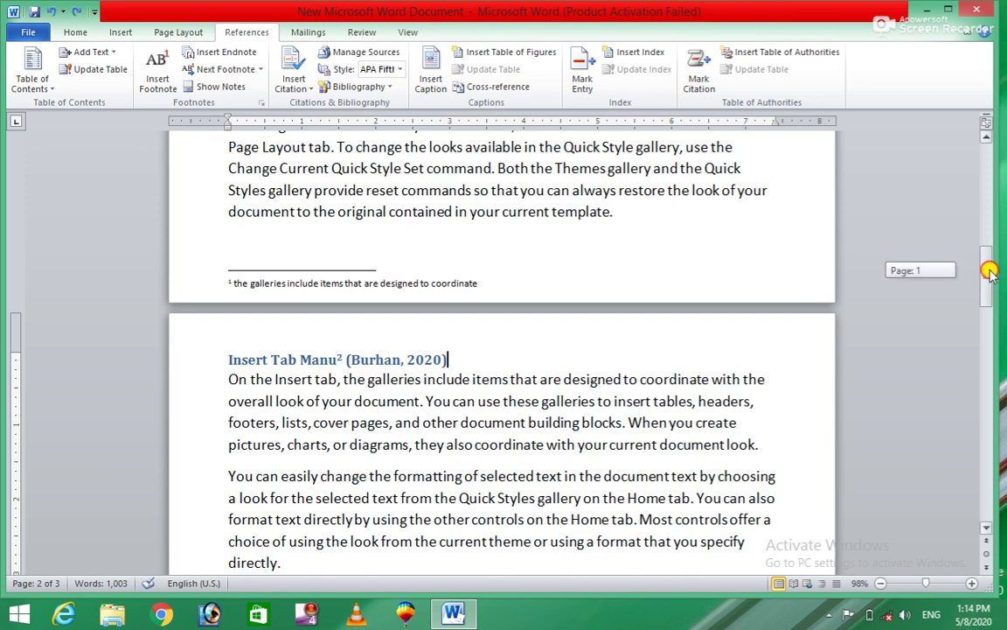
{"action": "left_click", "coordinate": [377, 359]}
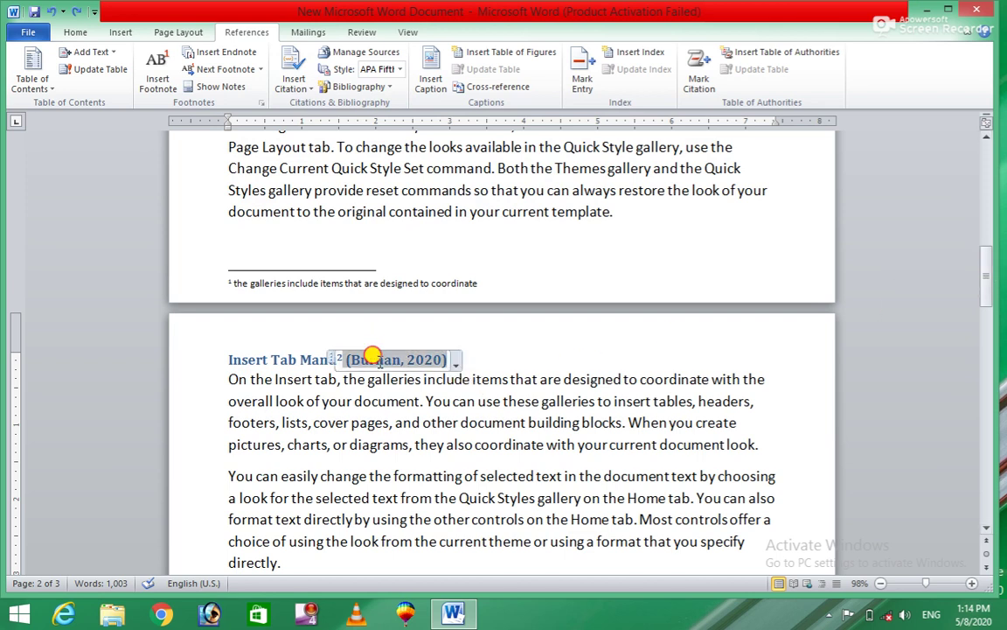
{"action": "mouse_move", "coordinate": [982, 249]}
{"action": "left_mouse_down"}
{"action": "mouse_move", "coordinate": [980, 194]}
{"action": "mouse_move", "coordinate": [983, 205]}
{"action": "left_mouse_up"}
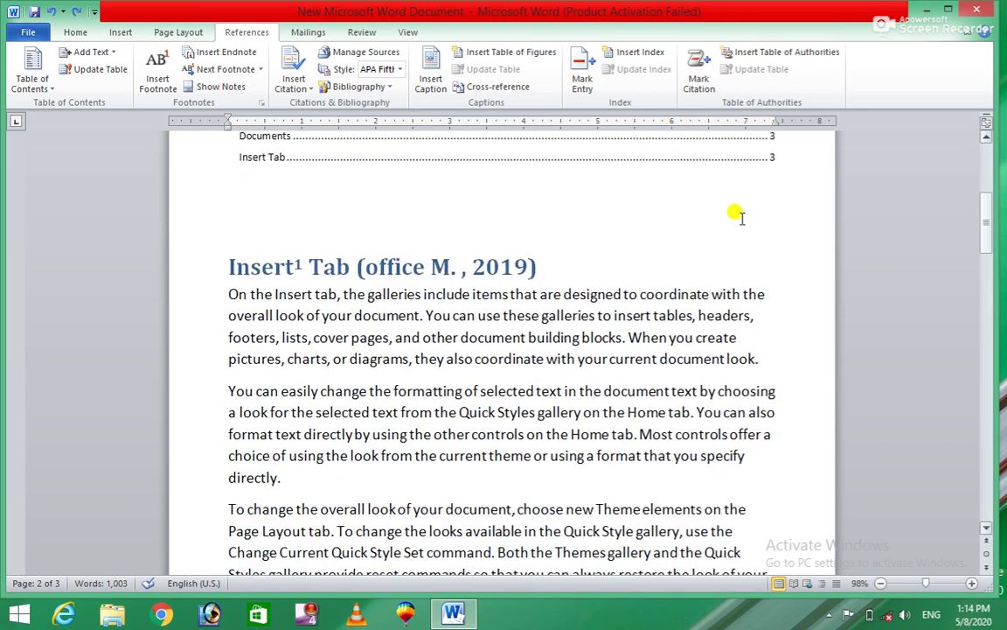
{"action": "left_click", "coordinate": [507, 273]}
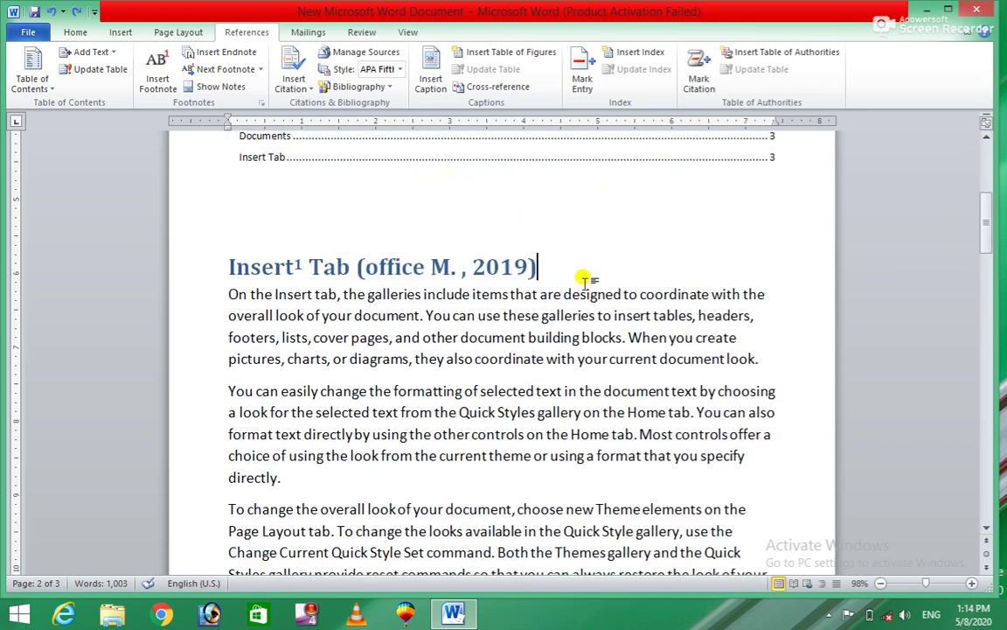
{"action": "left_click", "coordinate": [522, 264]}
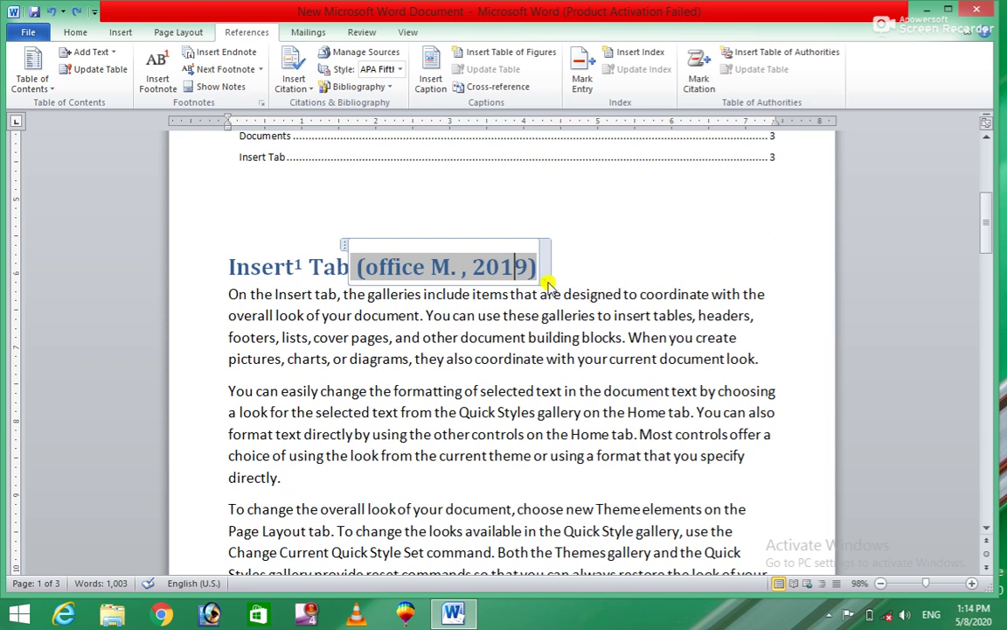
{"action": "left_click", "coordinate": [544, 277]}
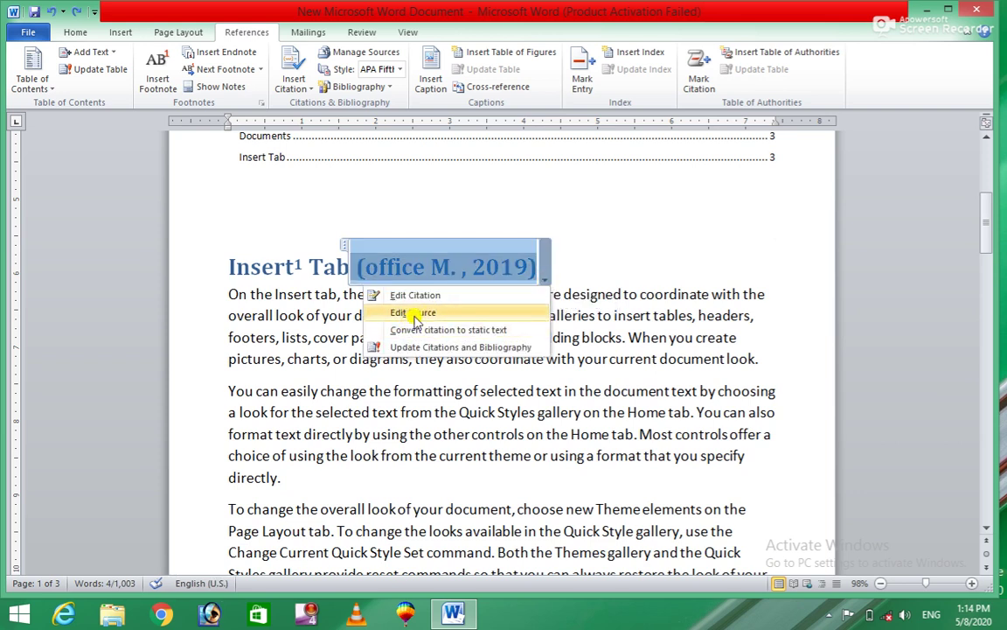
{"action": "key", "text": "Escape"}
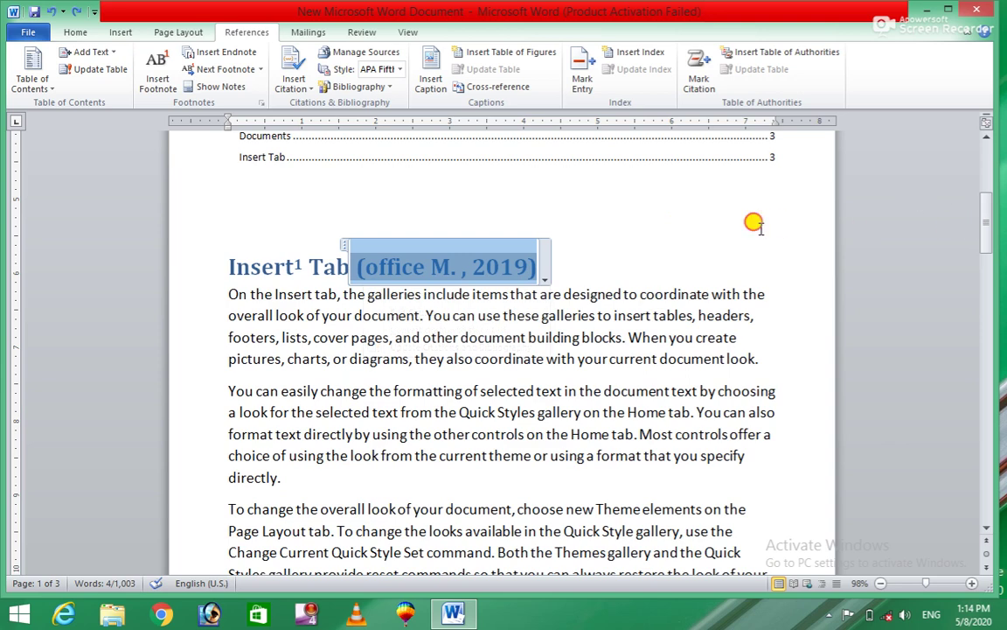
{"action": "left_click", "coordinate": [761, 227]}
{"action": "mouse_move", "coordinate": [984, 217]}
{"action": "left_mouse_down"}
{"action": "mouse_move", "coordinate": [1001, 314]}
{"action": "mouse_move", "coordinate": [997, 481]}
{"action": "left_mouse_up"}
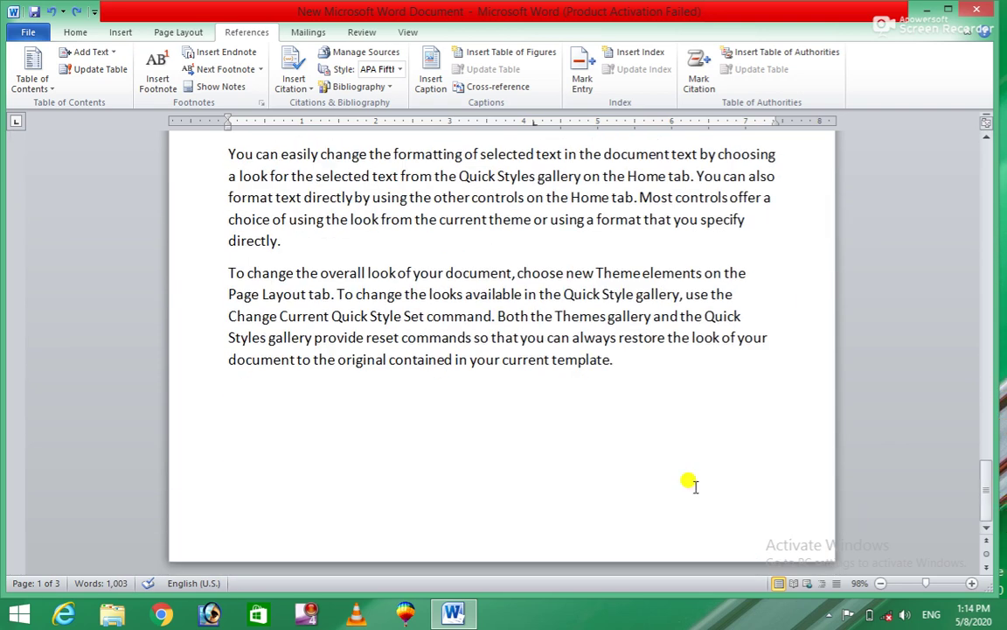
Add an empty paragraph after 'template.' and insert a built-in Bibliography at the document end.
{"action": "left_click", "coordinate": [620, 360]}
{"action": "key", "text": "Return"}
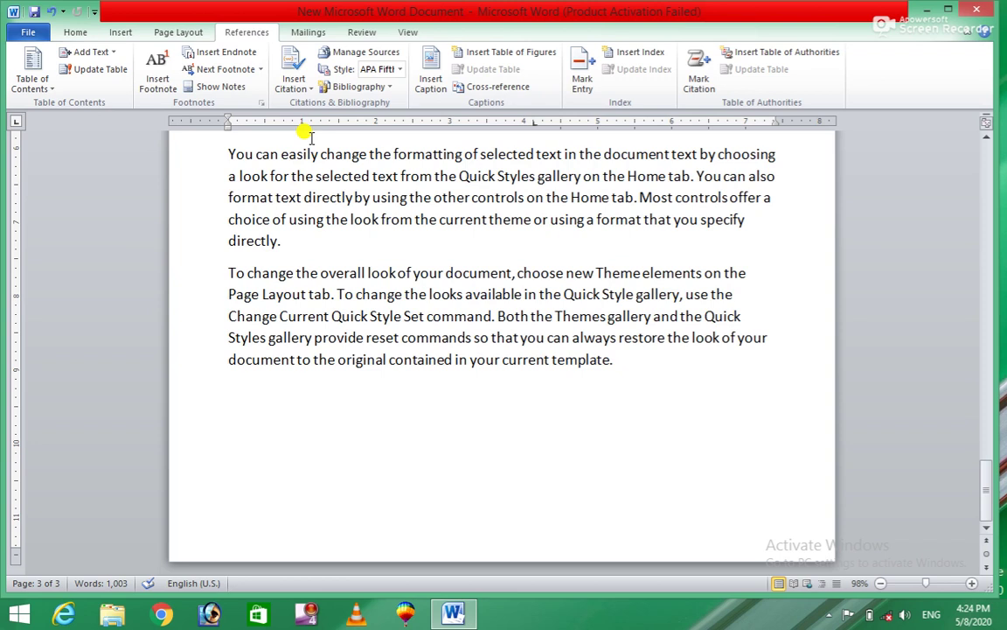
{"action": "left_click", "coordinate": [374, 91]}
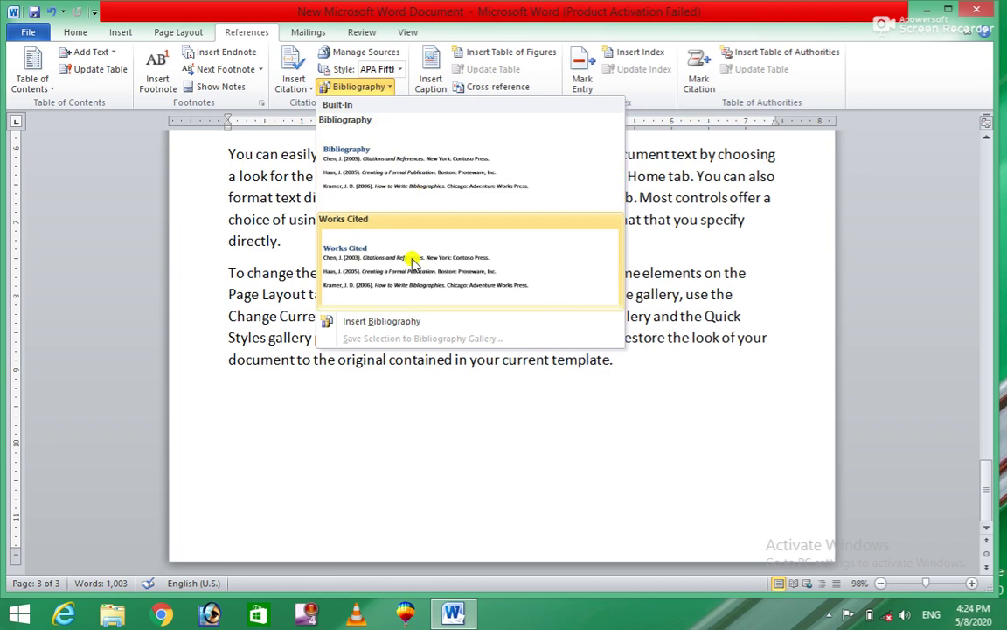
{"action": "left_click", "coordinate": [417, 168]}
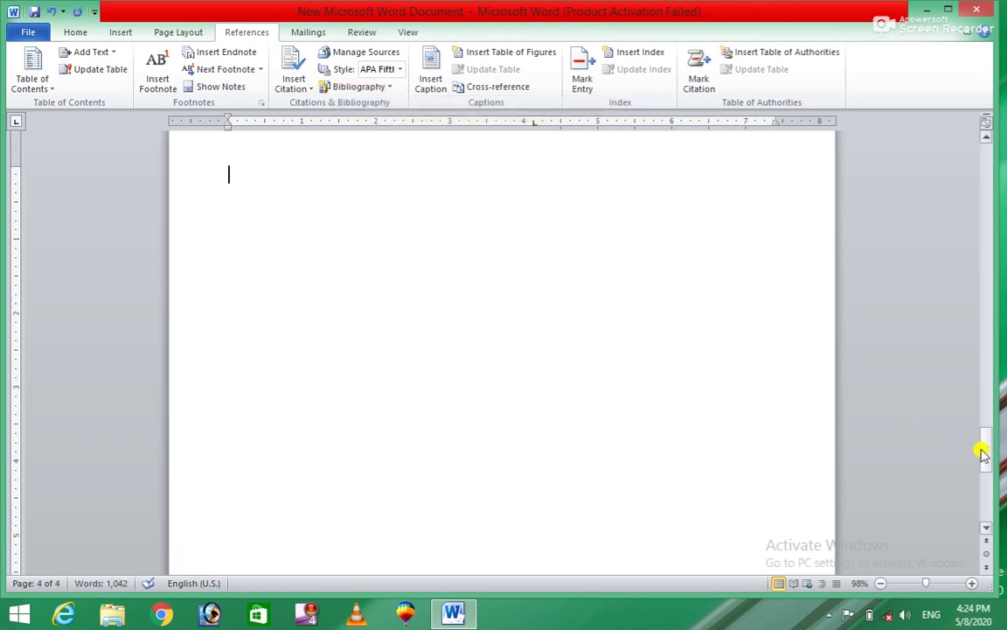
Review the inserted bibliography's four entries (2020 book, 2020 report, two google web sources) and select the block.
{"action": "left_click_drag", "start_coordinate": [986, 455], "coordinate": [992, 420]}
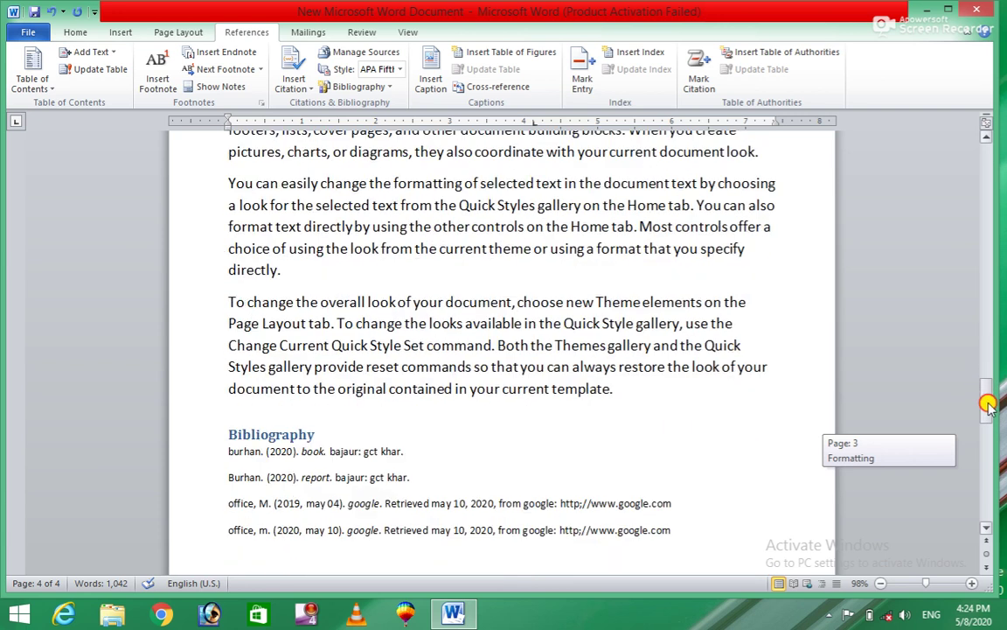
{"action": "left_click", "coordinate": [767, 241]}
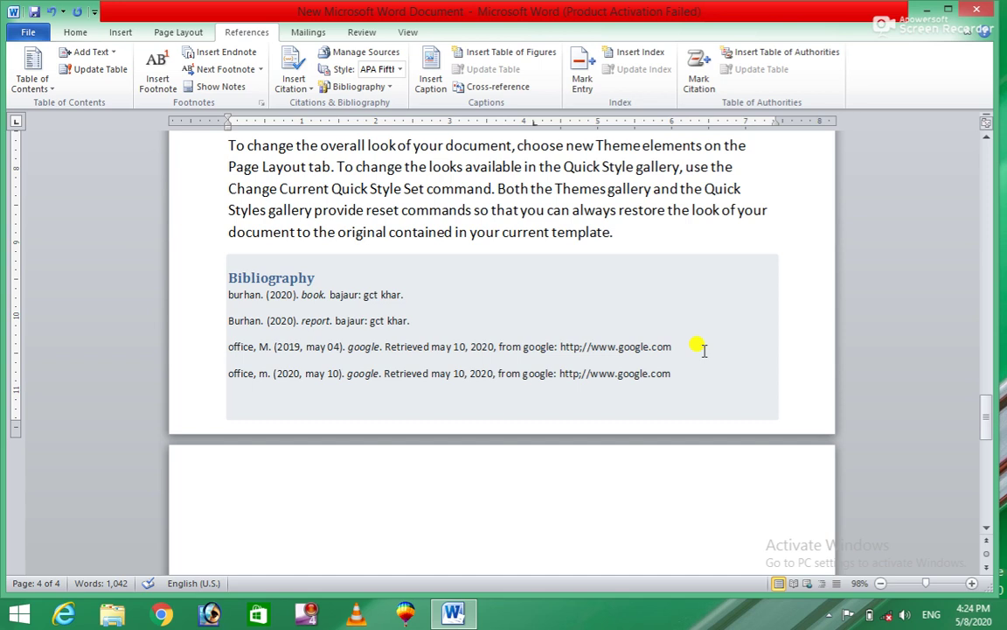
{"action": "left_click", "coordinate": [653, 248]}
{"action": "left_click_drag", "start_coordinate": [986, 424], "coordinate": [987, 412]}
{"action": "left_click", "coordinate": [350, 446]}
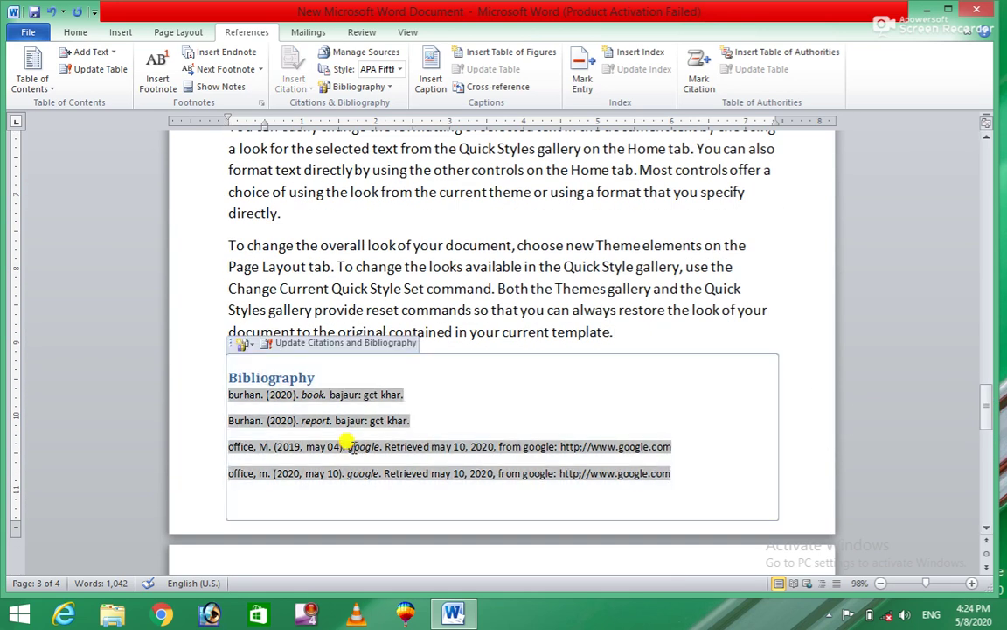
{"action": "left_click_drag", "start_coordinate": [984, 411], "coordinate": [984, 232]}
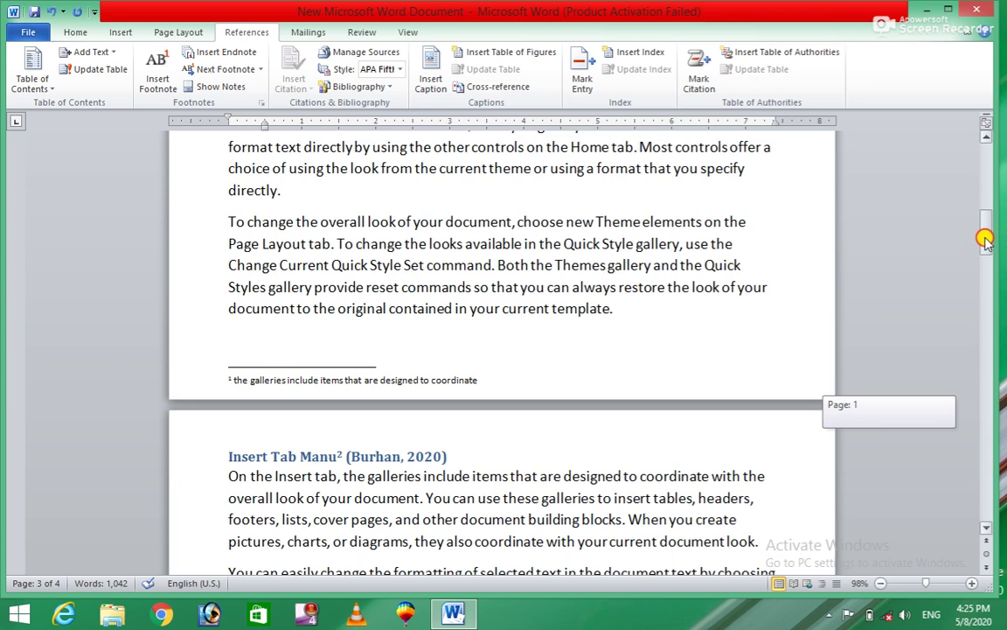
{"action": "left_click", "coordinate": [401, 441]}
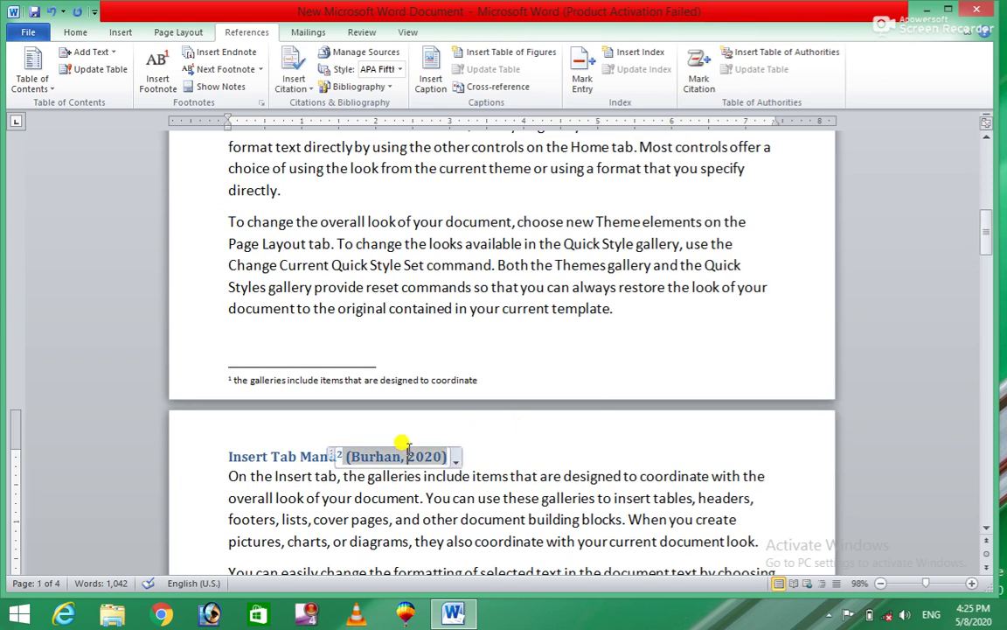
{"action": "mouse_move", "coordinate": [984, 232]}
{"action": "left_mouse_down"}
{"action": "mouse_move", "coordinate": [983, 168]}
{"action": "mouse_move", "coordinate": [983, 185]}
{"action": "left_mouse_up"}
{"action": "left_click", "coordinate": [493, 355]}
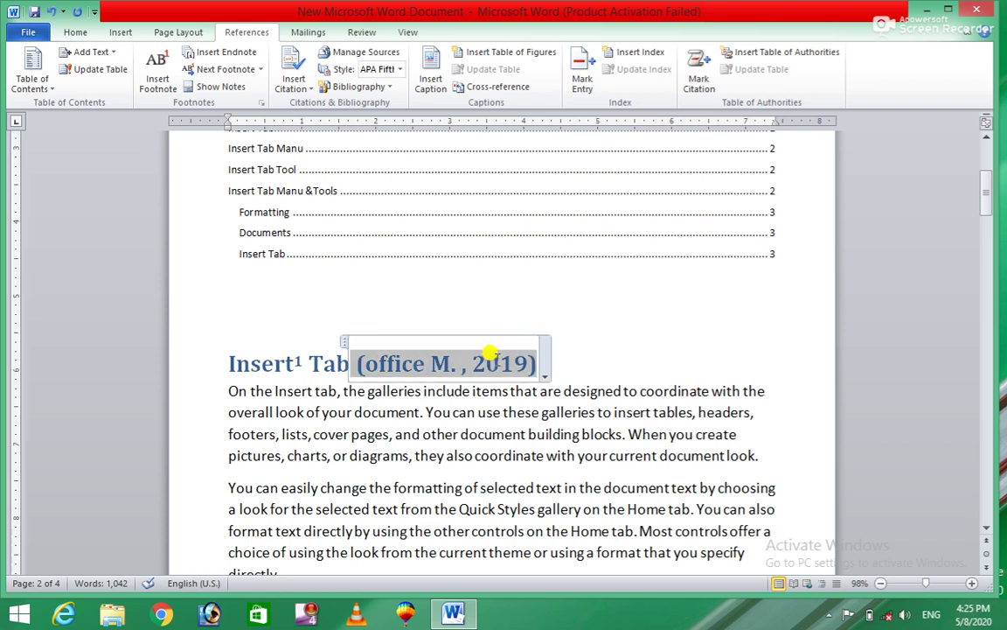
{"action": "left_click", "coordinate": [711, 294]}
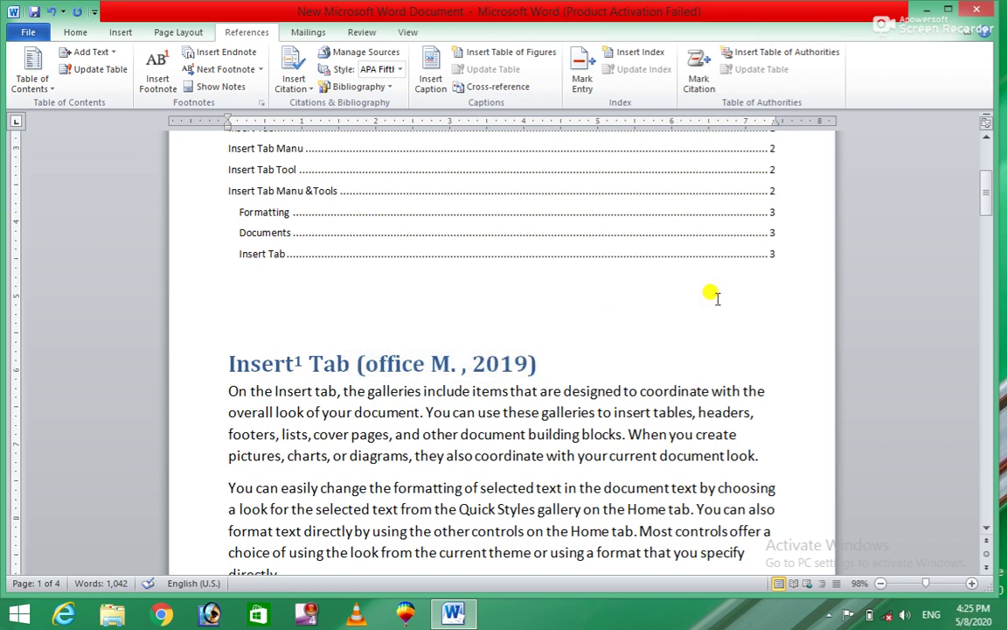
{"action": "left_click", "coordinate": [293, 83]}
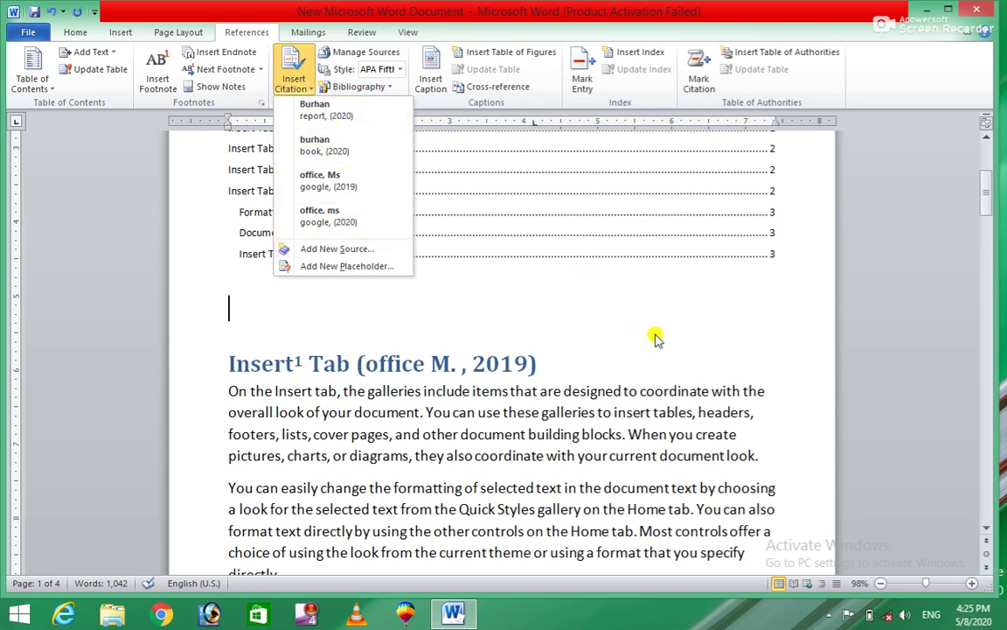
{"action": "left_click", "coordinate": [760, 335]}
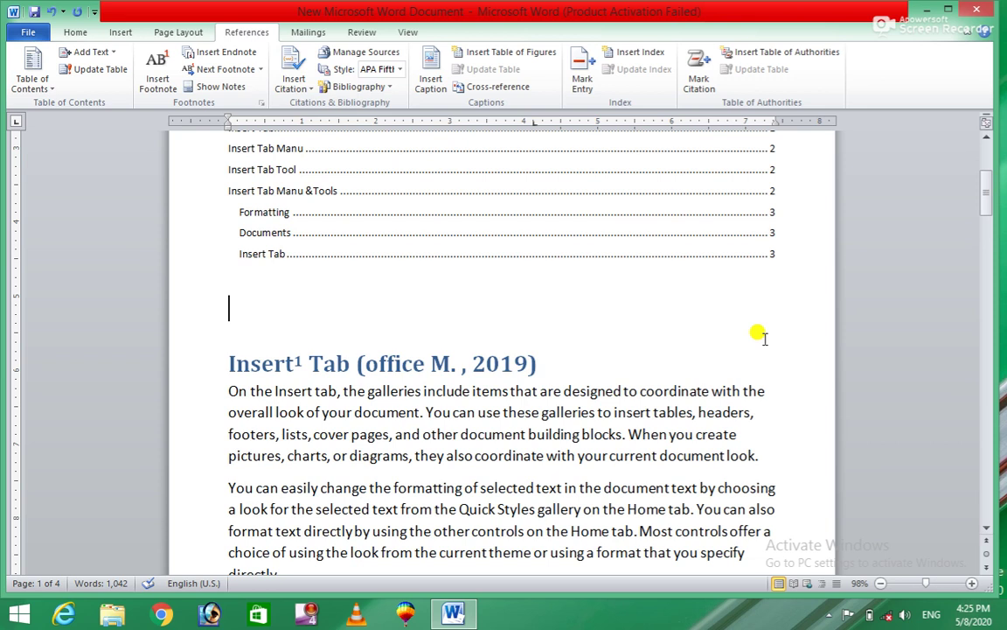